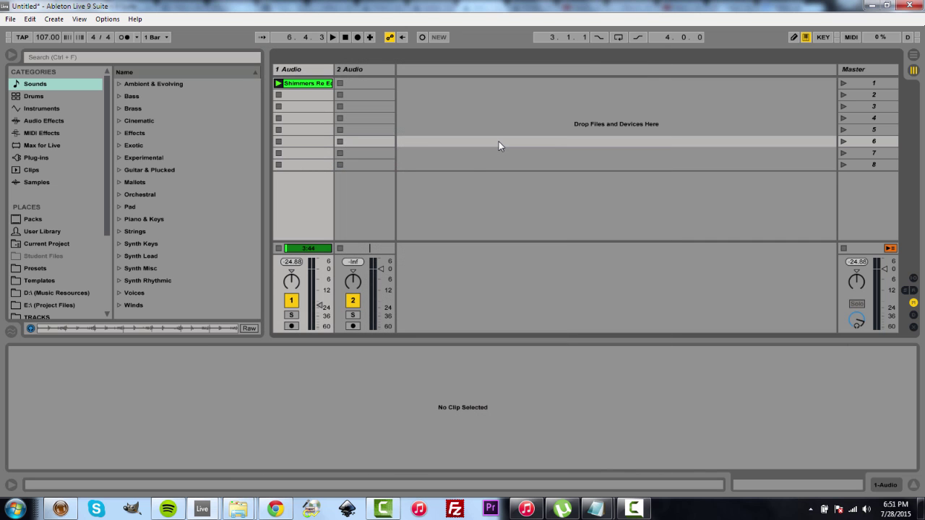
# Step: Select the Shimmers Re Edit clip on track 1 to show its sample waveform in Clip View
pyautogui.click(320, 85)
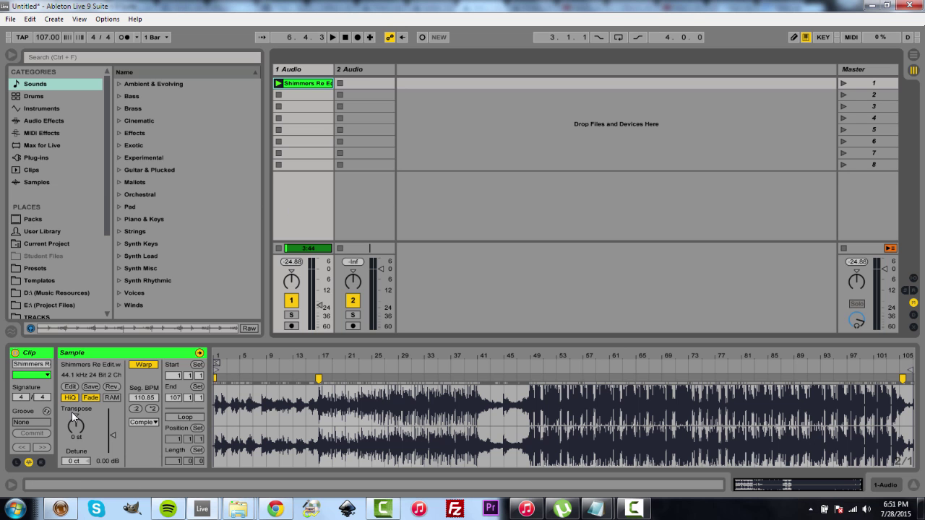
# Step: Launch the Shimmers Re Edit clip to hear the song
pyautogui.click(279, 84)
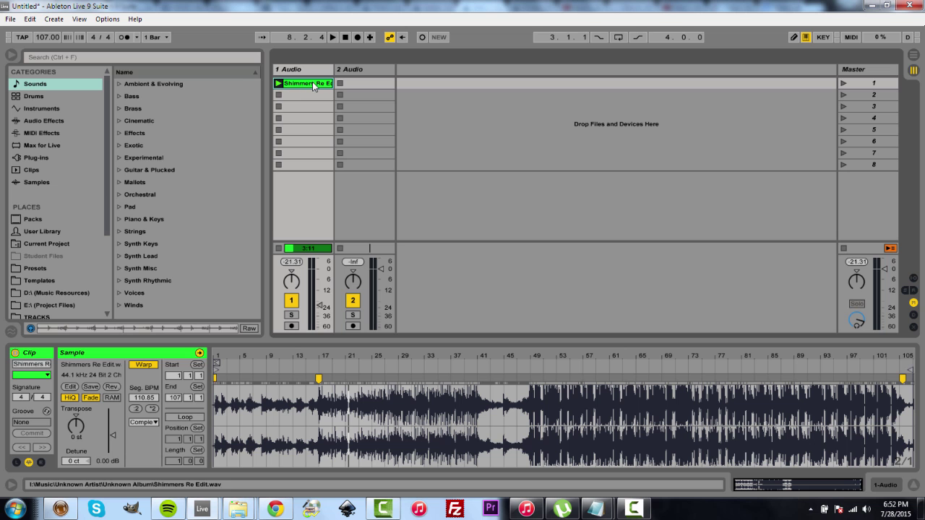
# Step: Copy the song clip to slot 2 and loop the first clip's opening section
pyautogui.moveTo(312, 82); pyautogui.dragTo(308, 95)
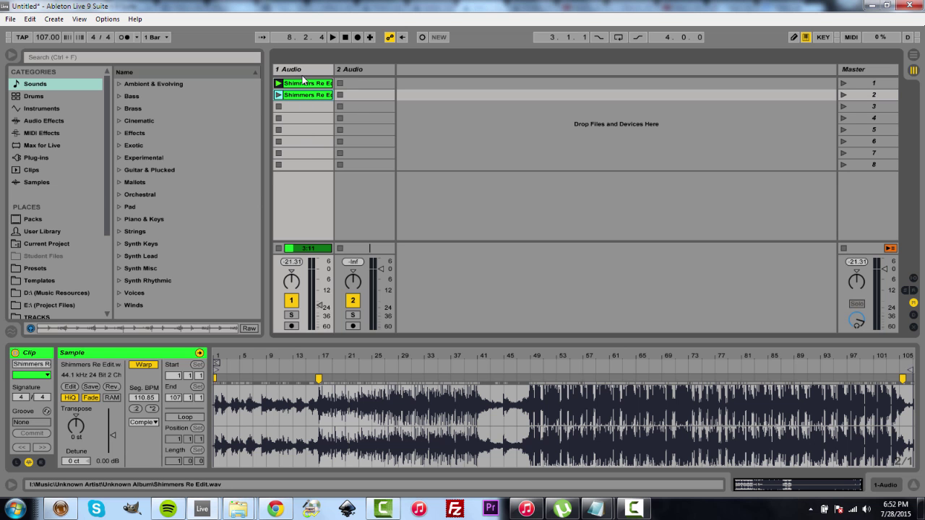
pyautogui.click(303, 81)
pyautogui.moveTo(217, 362); pyautogui.dragTo(319, 364)
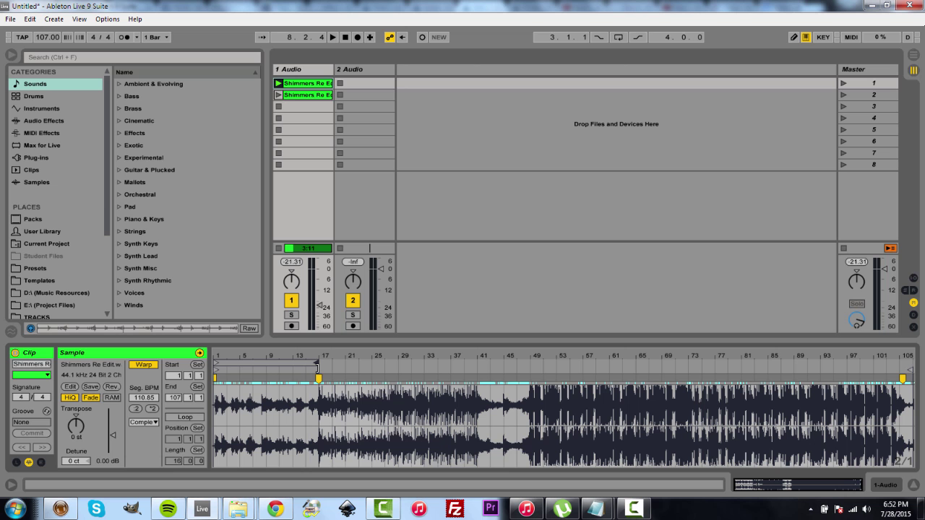
pyautogui.click(192, 417)
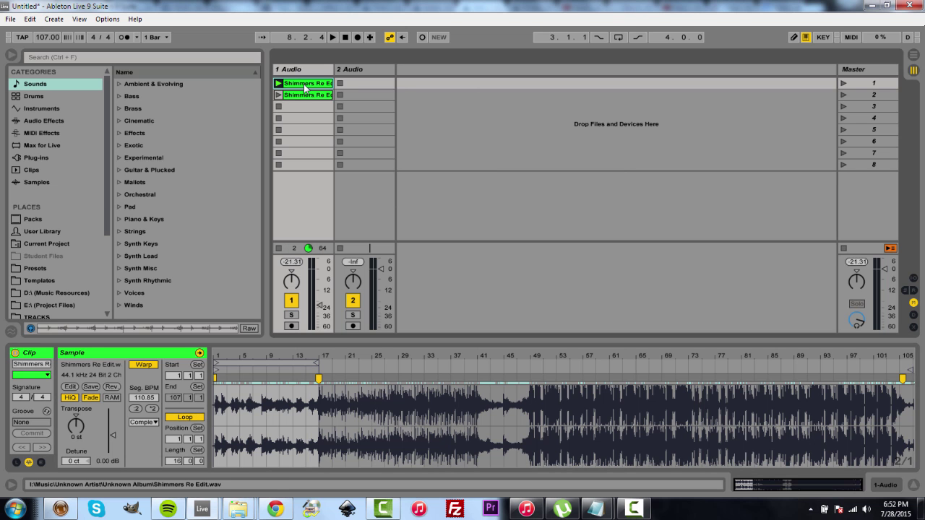
# Step: Copy the looped clip into slots 2 and 3, moving their loops to bars 17 and 33
pyautogui.moveTo(304, 85); pyautogui.dragTo(305, 96)
pyautogui.moveTo(318, 363); pyautogui.dragTo(428, 365)
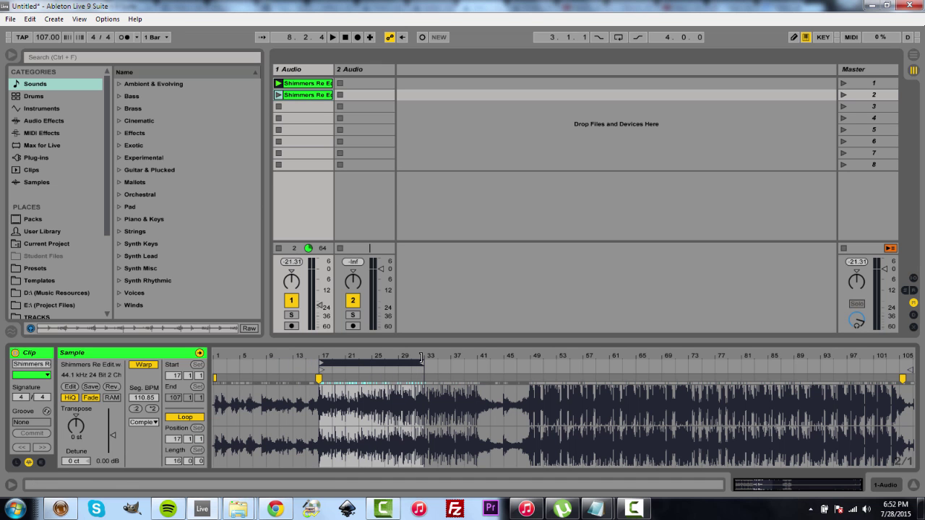
pyautogui.moveTo(307, 95); pyautogui.dragTo(309, 108)
pyautogui.moveTo(389, 359); pyautogui.dragTo(477, 362)
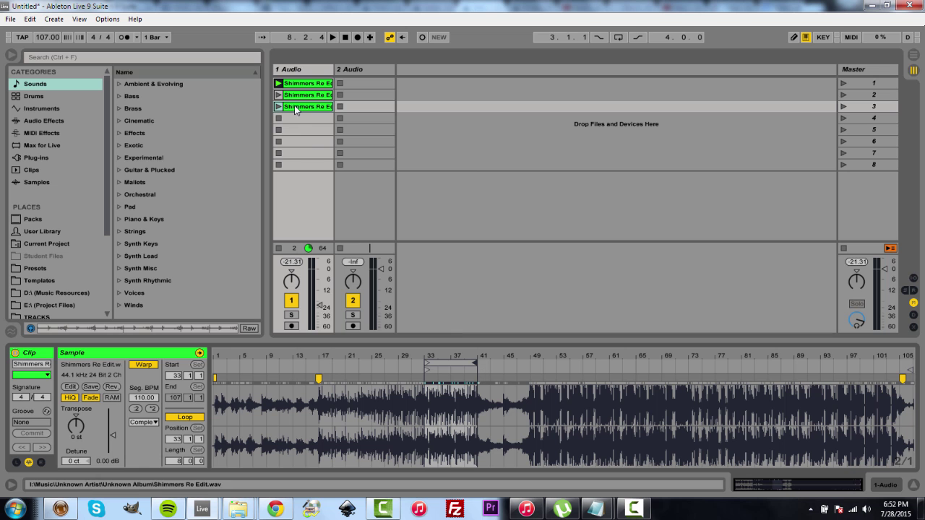
# Step: Duplicate into slots 4 and 5 with loops starting at bars 41 and 49
pyautogui.hotkey('ctrl', 'd')
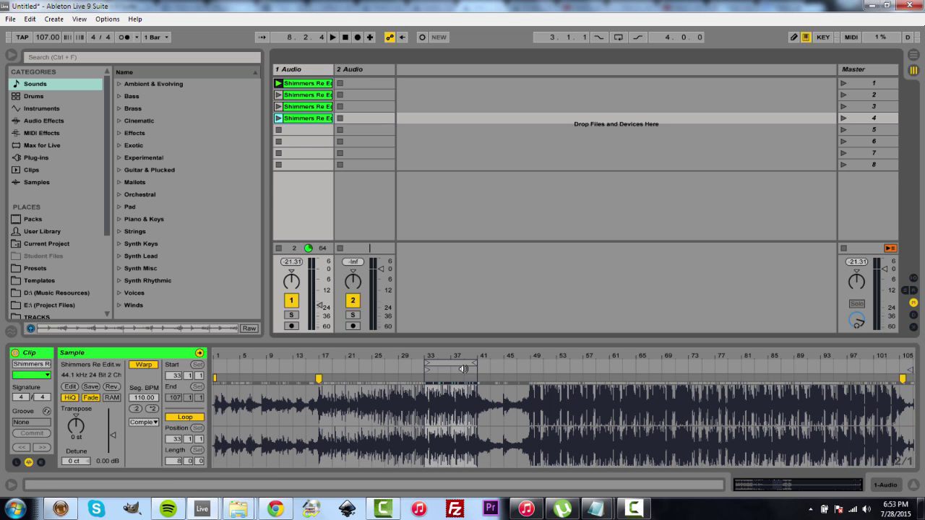
pyautogui.press('Down')
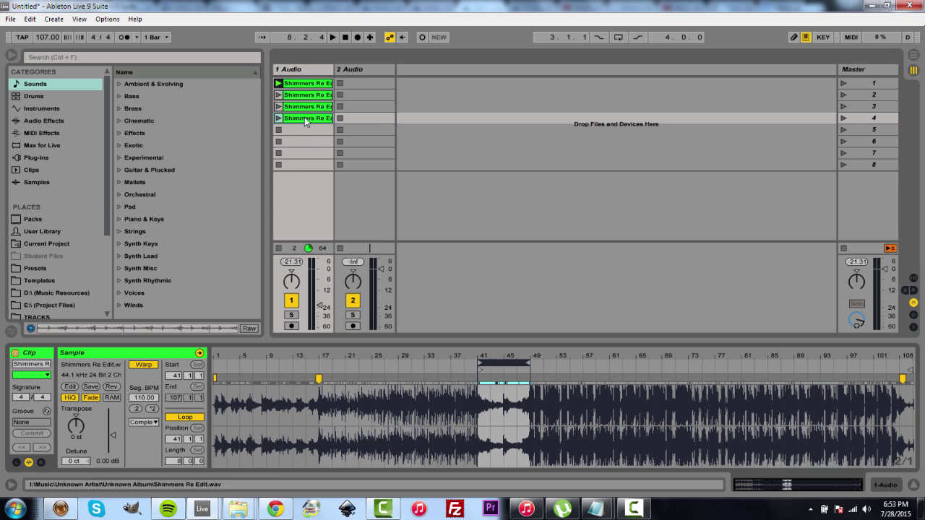
pyautogui.hotkey('ctrl', 'd')
pyautogui.moveTo(525, 363); pyautogui.dragTo(620, 364)
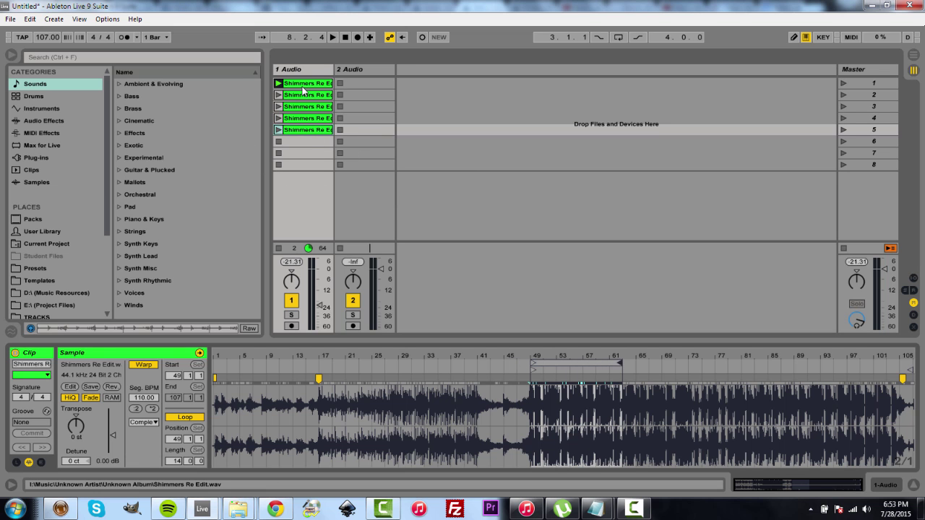
# Step: Play clips 2, 3 and 4 in turn to hear each looped section
pyautogui.click(298, 85)
pyautogui.click(302, 94)
pyautogui.click(278, 96)
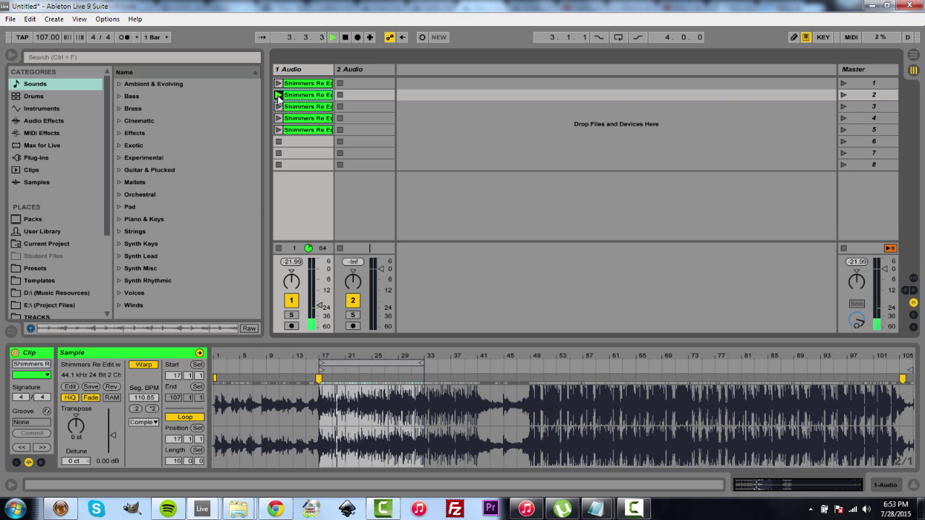
pyautogui.click(277, 107)
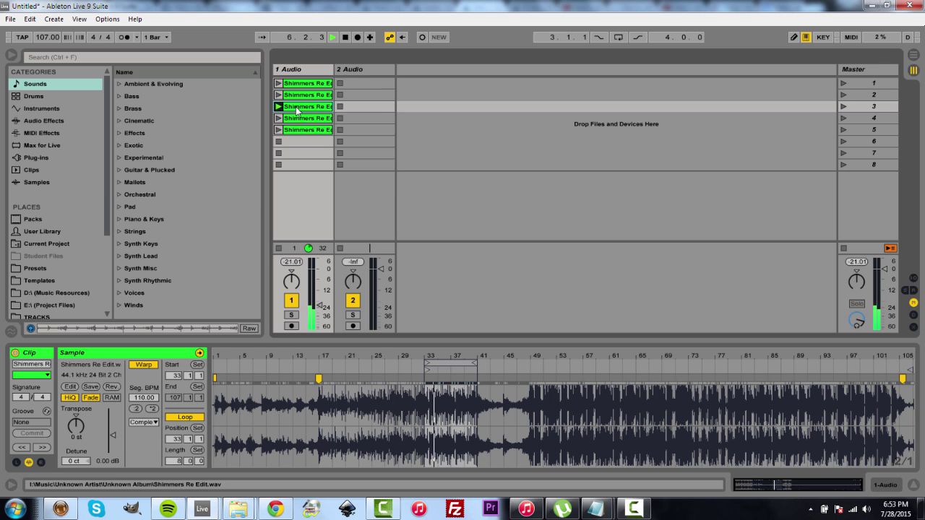
pyautogui.click(279, 119)
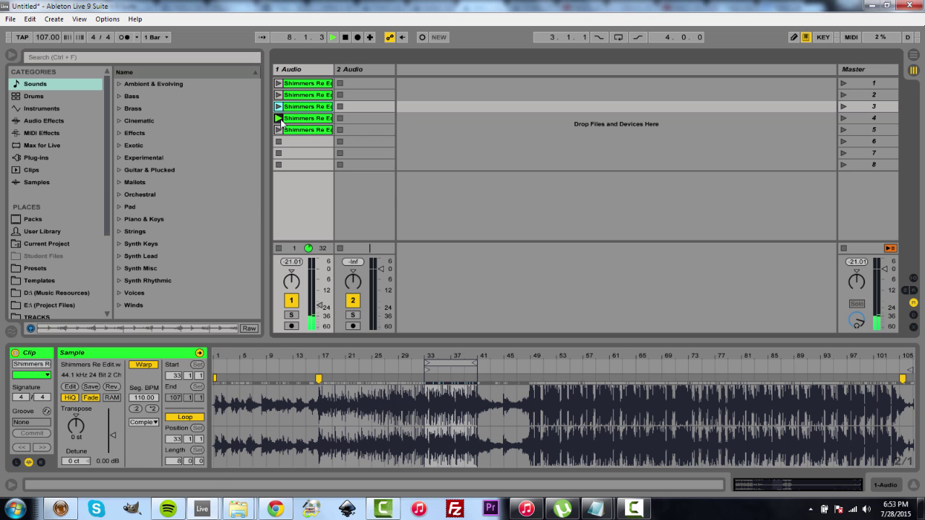
# Step: Widen track 1 and rename the first clip Shimmers Re Edit - Intro
pyautogui.click(314, 85)
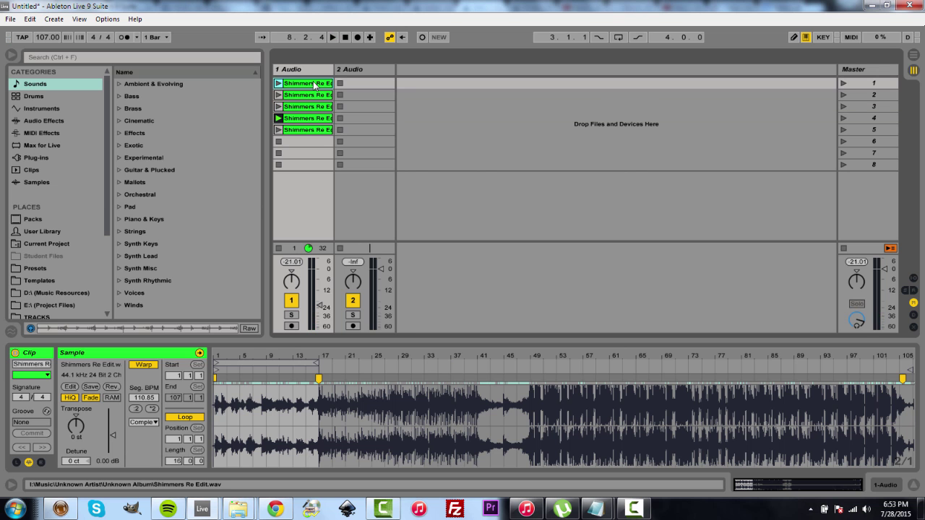
pyautogui.moveTo(334, 69); pyautogui.dragTo(394, 68)
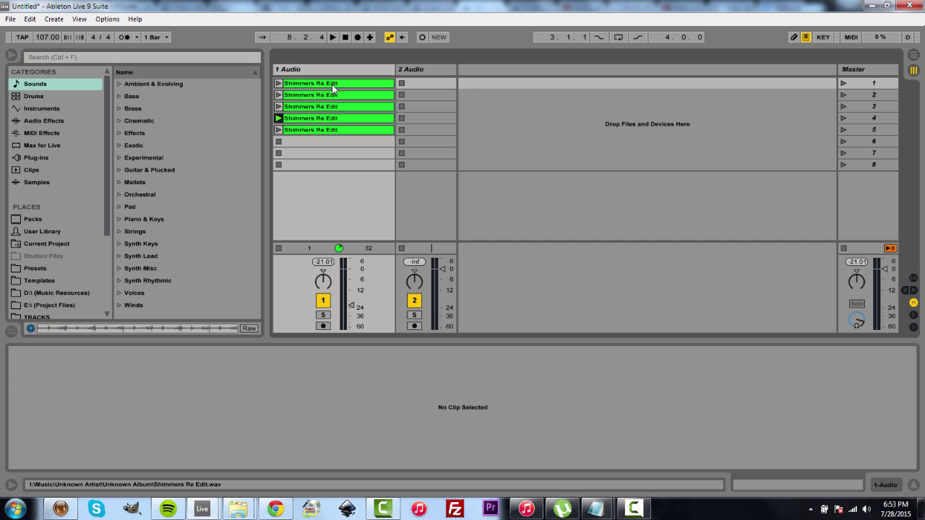
pyautogui.click(333, 85)
pyautogui.hotkey('ctrl', 'r')
pyautogui.write('- Intro')
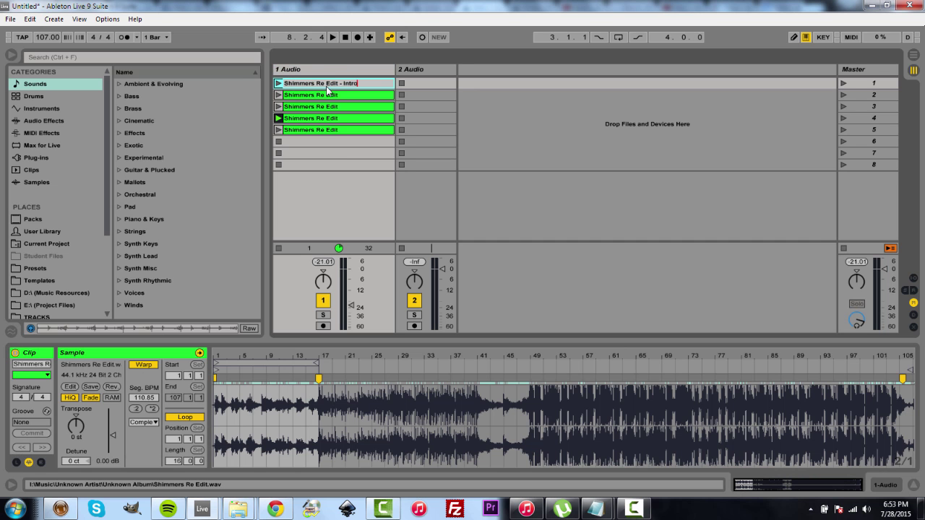
# Step: Rename clips 2 and 4 with ' - Main Section' and ' - Breakdown' appended
pyautogui.click(329, 96)
pyautogui.hotkey('ctrl', 'r')
pyautogui.write('- Main')
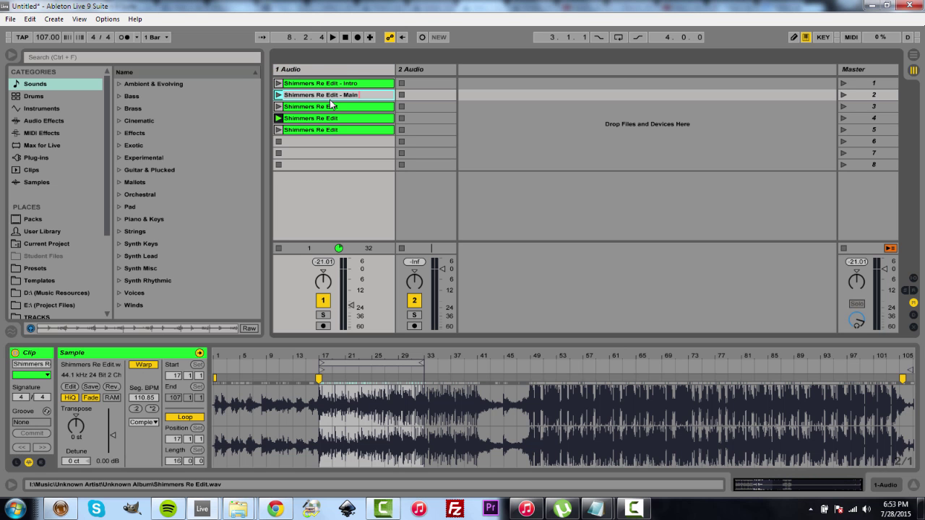
pyautogui.write(' Section')
pyautogui.click(330, 118)
pyautogui.hotkey('ctrl', 'r')
pyautogui.press('End')
pyautogui.write('- Breakdown')
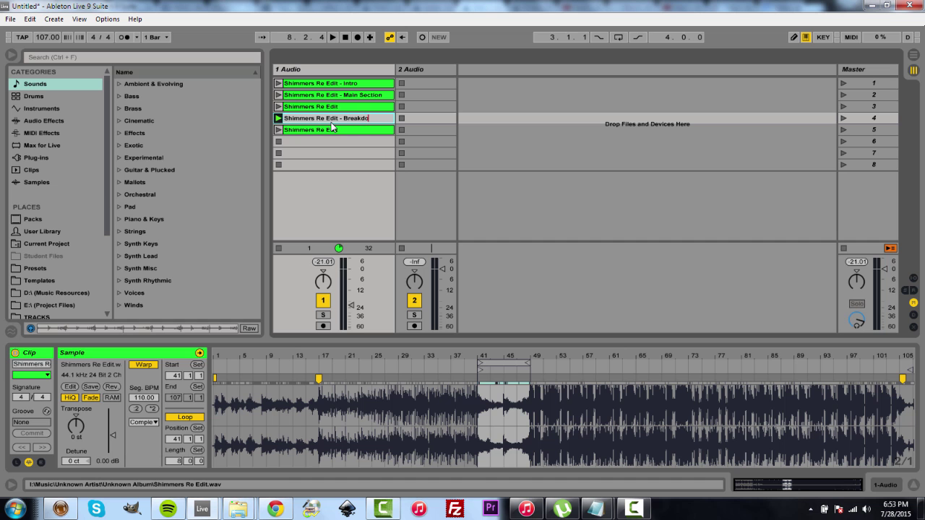
pyautogui.click(357, 130)
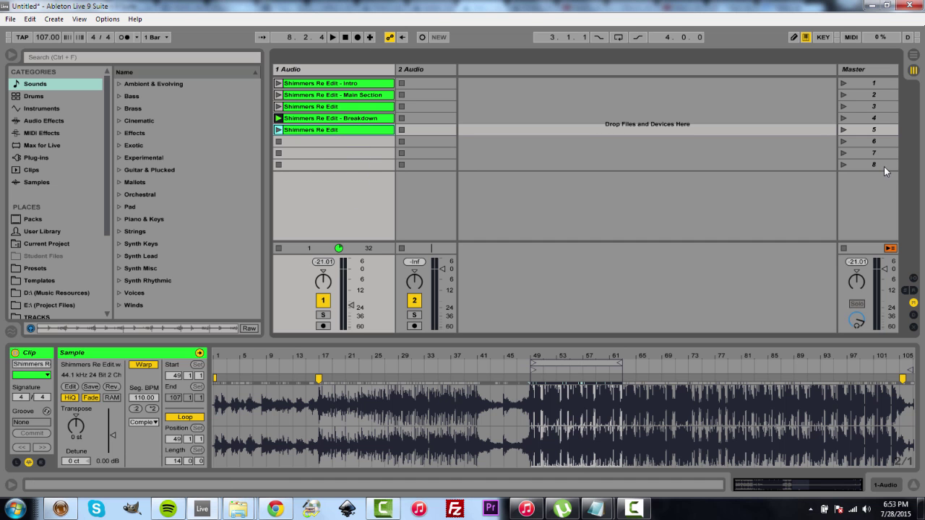
# Step: Name scene 1 Intro and scene 2 Main
pyautogui.click(866, 83)
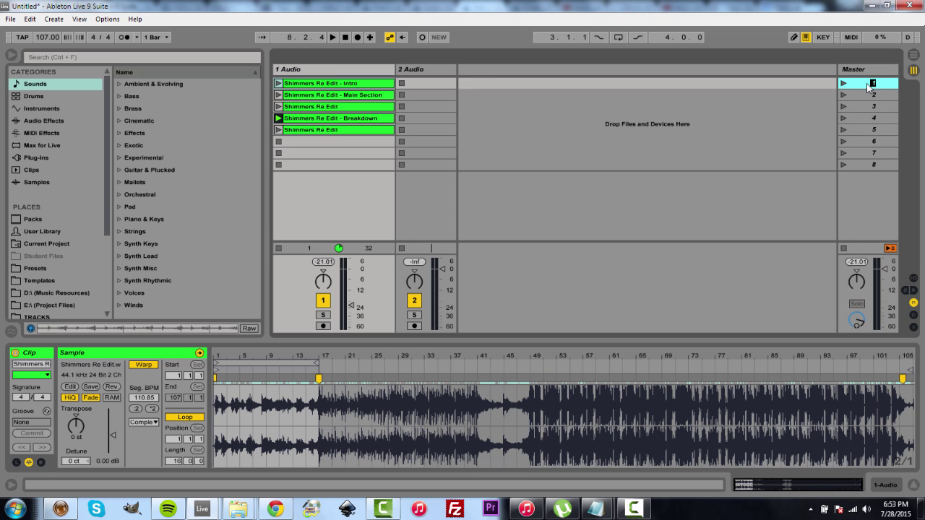
pyautogui.write('Intro')
pyautogui.press('Tab')
pyautogui.write('Main')
pyautogui.press('Tab')
# Step: Colour scenes 1–3 green and scene 4 light yellow
pyautogui.keyDown('shift'); pyautogui.click(865, 83); pyautogui.keyUp('shift')
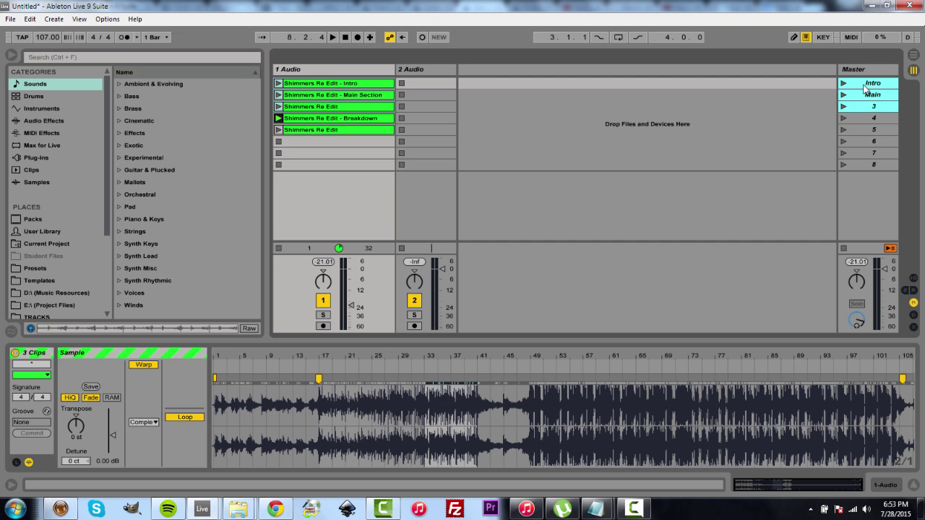
pyautogui.rightClick(865, 84)
pyautogui.click(775, 224)
pyautogui.rightClick(877, 116)
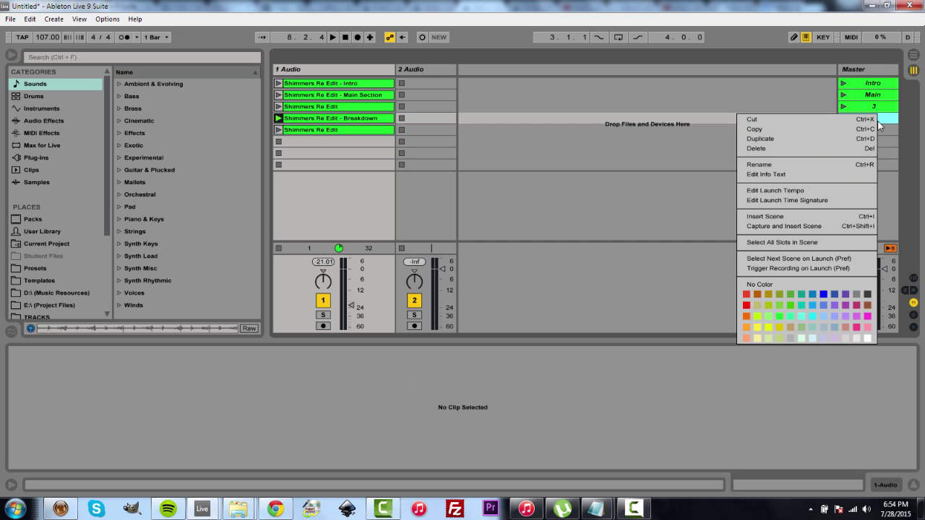
pyautogui.click(759, 327)
# Step: Colour scenes 5 and 6 green and the Breakdown clip pale yellow
pyautogui.click(880, 129)
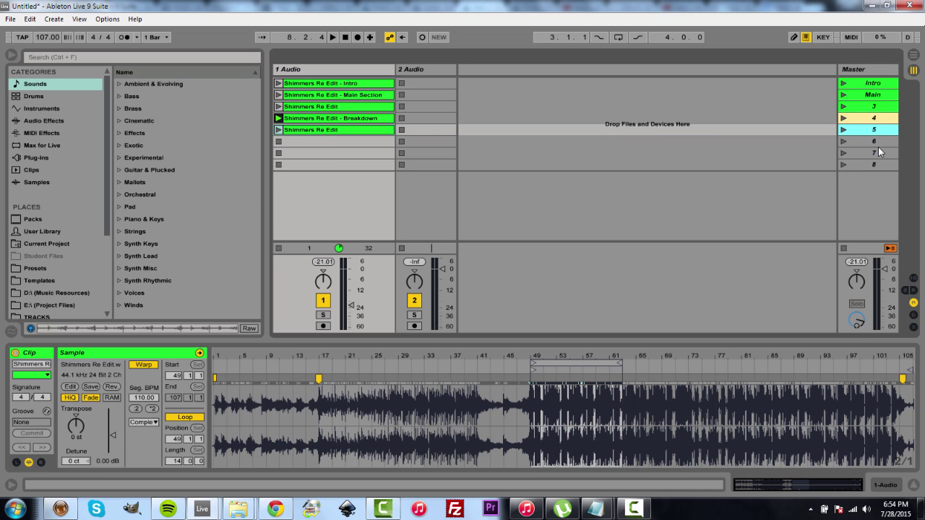
pyautogui.keyDown('shift'); pyautogui.click(877, 147); pyautogui.keyUp('shift')
pyautogui.rightClick(878, 146)
pyautogui.click(872, 133)
pyautogui.rightClick(873, 133)
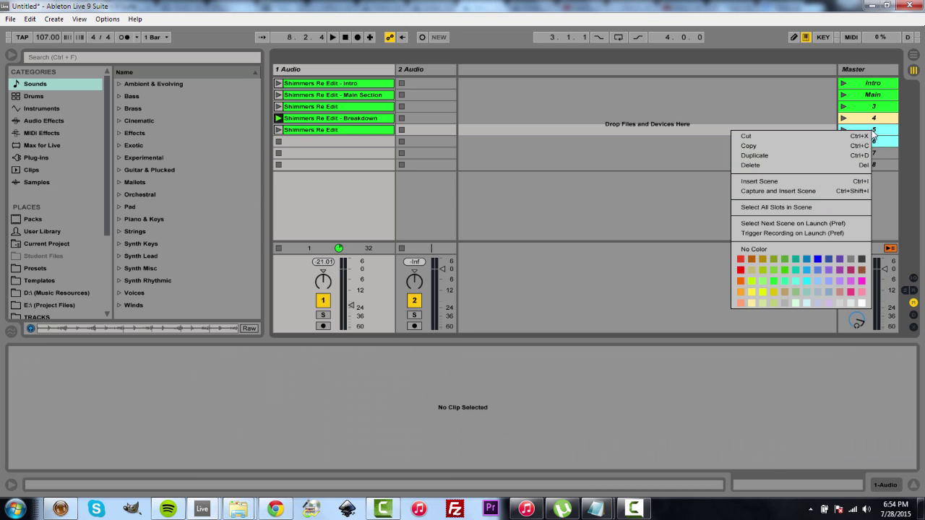
pyautogui.click(774, 281)
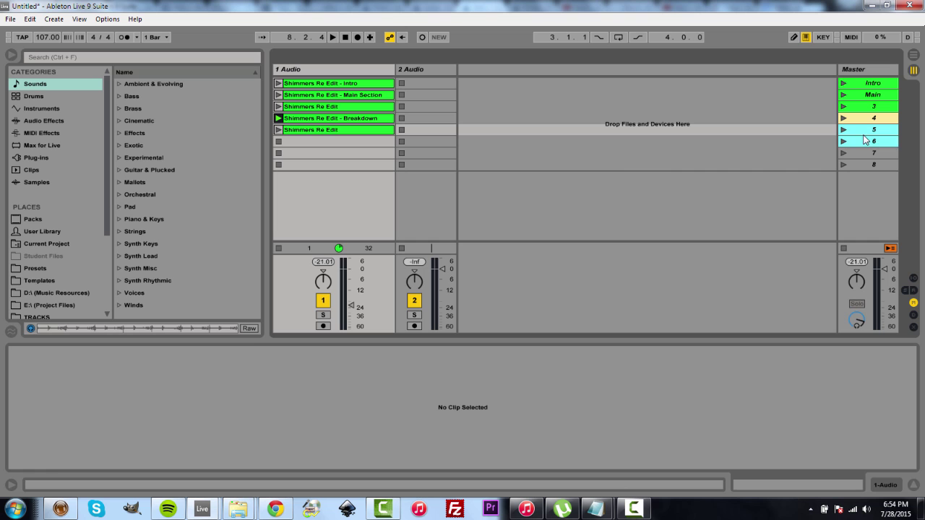
pyautogui.rightClick(334, 118)
pyautogui.click(352, 383)
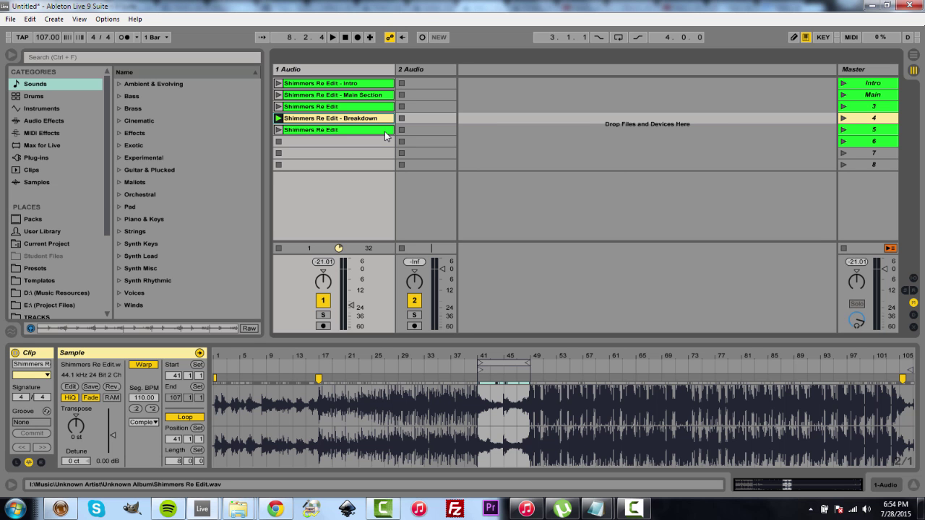
# Step: Select track 2 and reveal the Audio From, Monitor and Audio To rows for every track
pyautogui.click(441, 74)
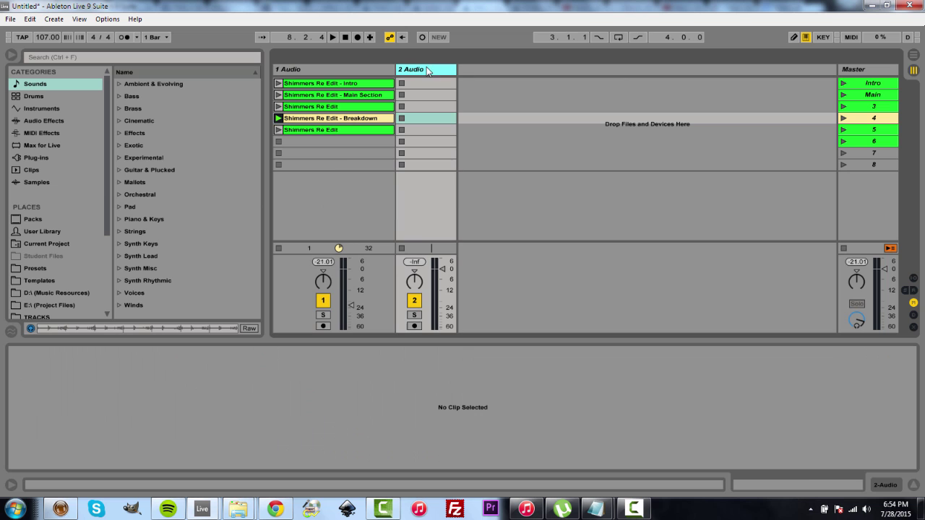
pyautogui.click(912, 278)
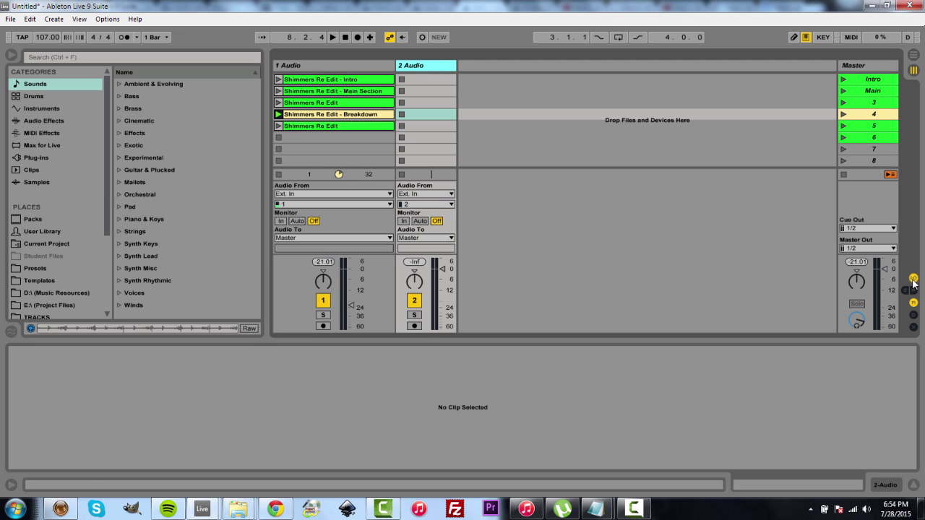
# Step: Set track 2 monitoring to In and rename the track Vocal
pyautogui.click(404, 221)
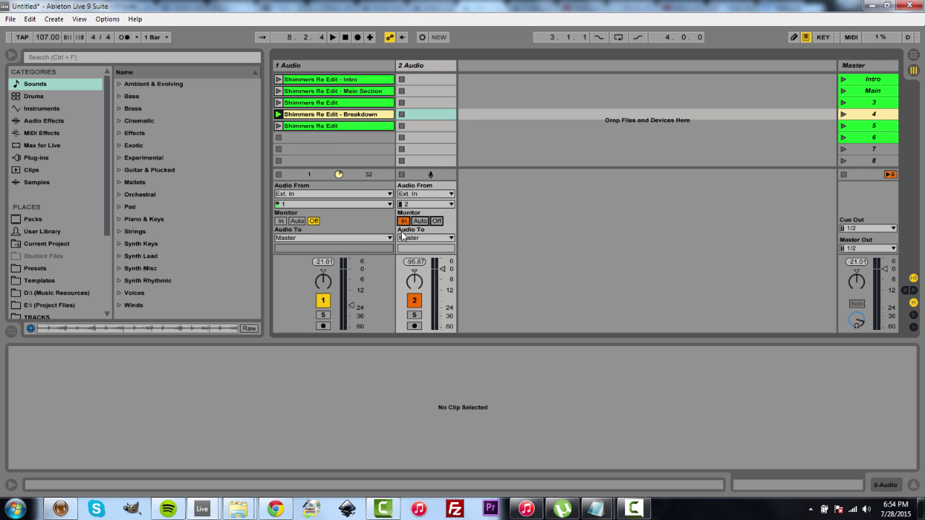
pyautogui.click(419, 67)
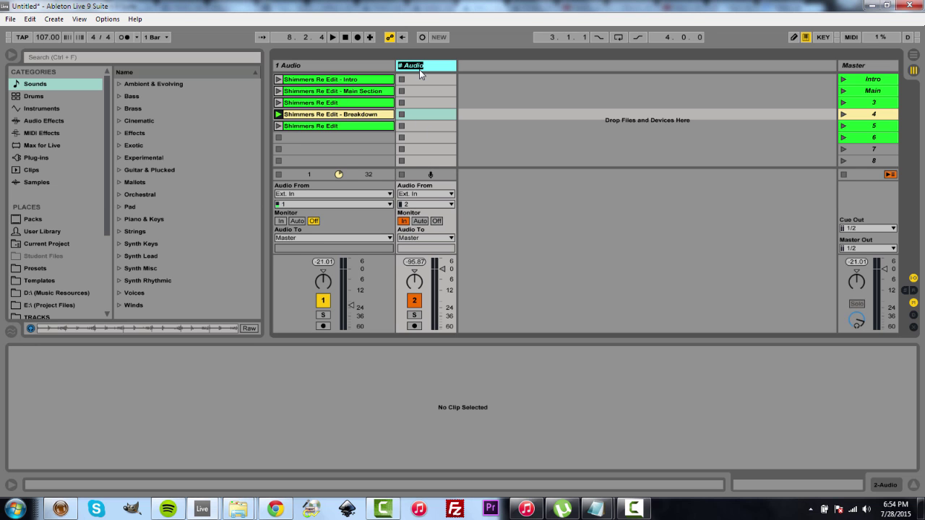
pyautogui.write('Violin')
pyautogui.click(439, 106)
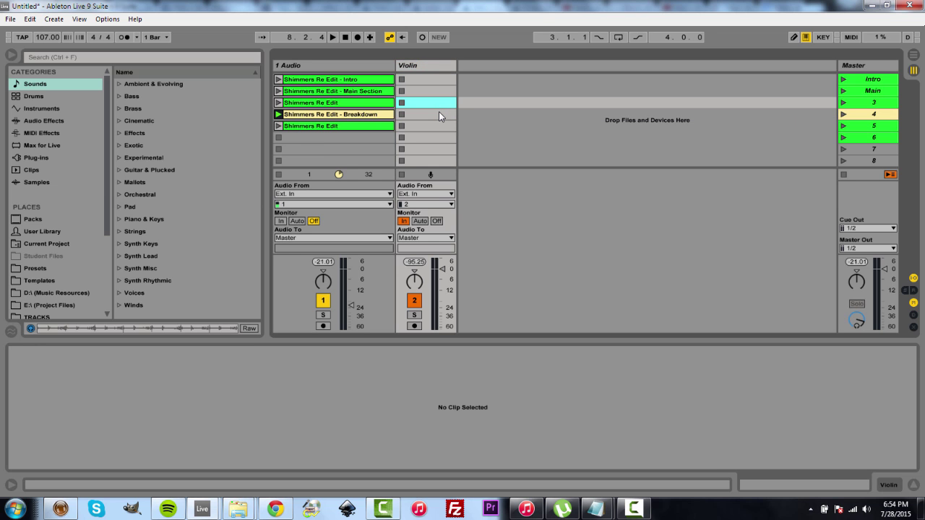
pyautogui.click(419, 67)
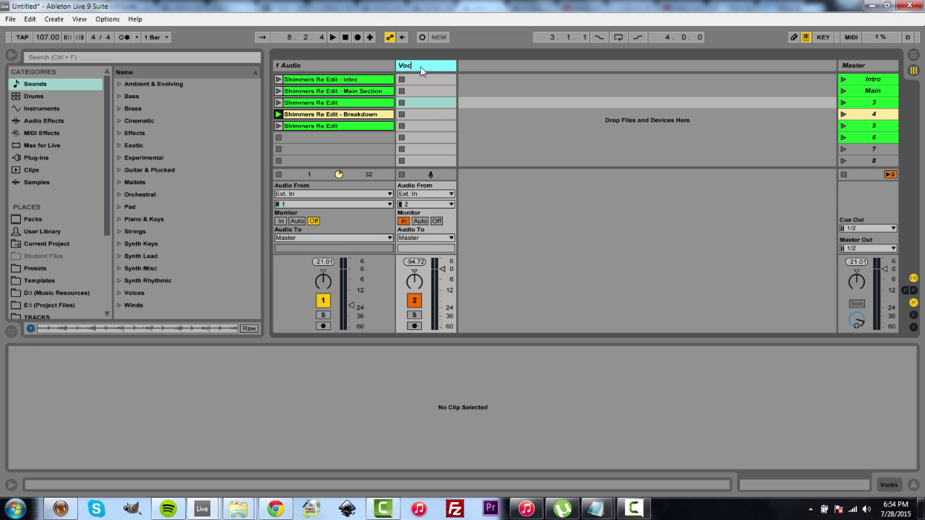
pyautogui.write('al')
pyautogui.click(431, 137)
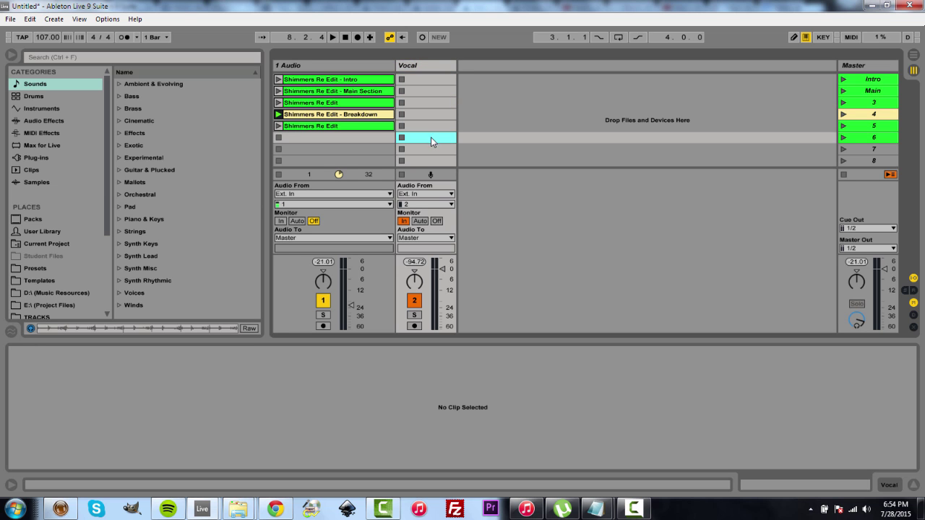
# Step: Take the Vocal track's input from channel 1 and lower its fader
pyautogui.click(425, 204)
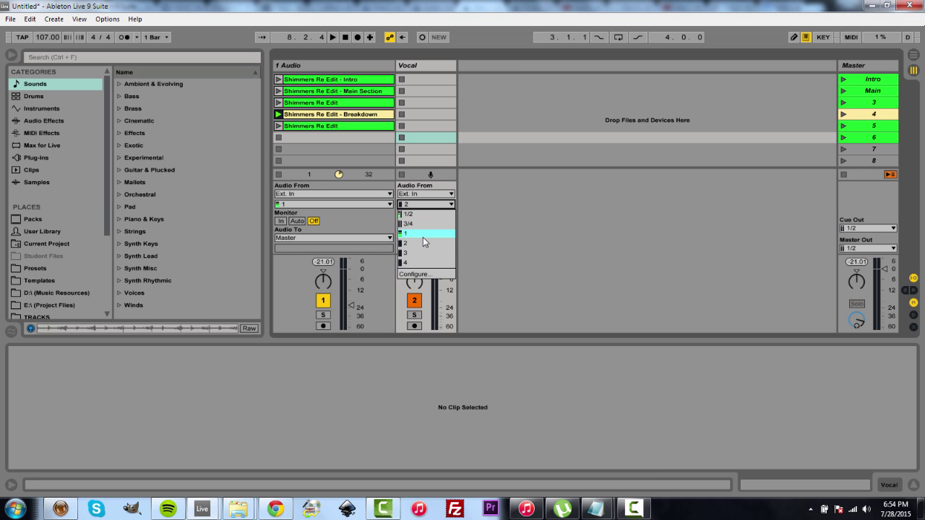
pyautogui.click(423, 236)
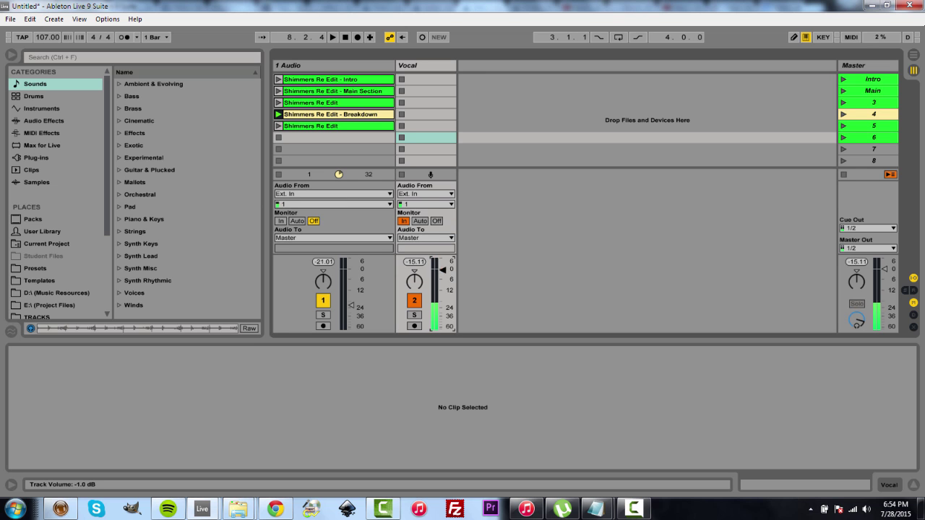
pyautogui.moveTo(442, 273); pyautogui.dragTo(442, 289)
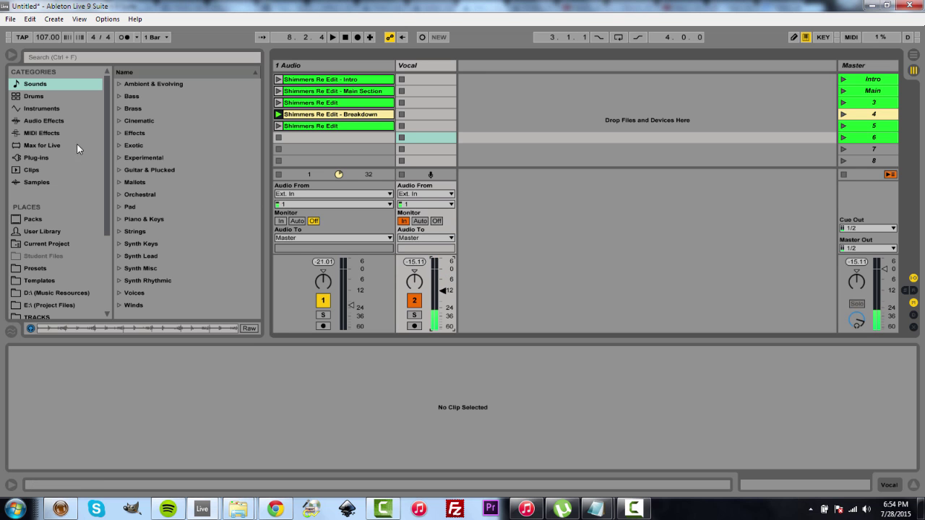
# Step: Add the Reverb audio effect to the Vocal track
pyautogui.click(62, 122)
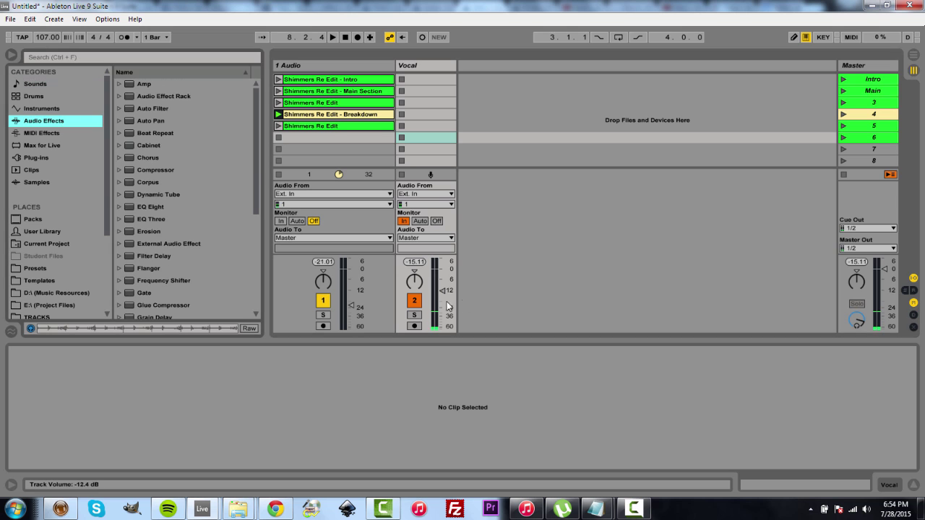
pyautogui.click(56, 158)
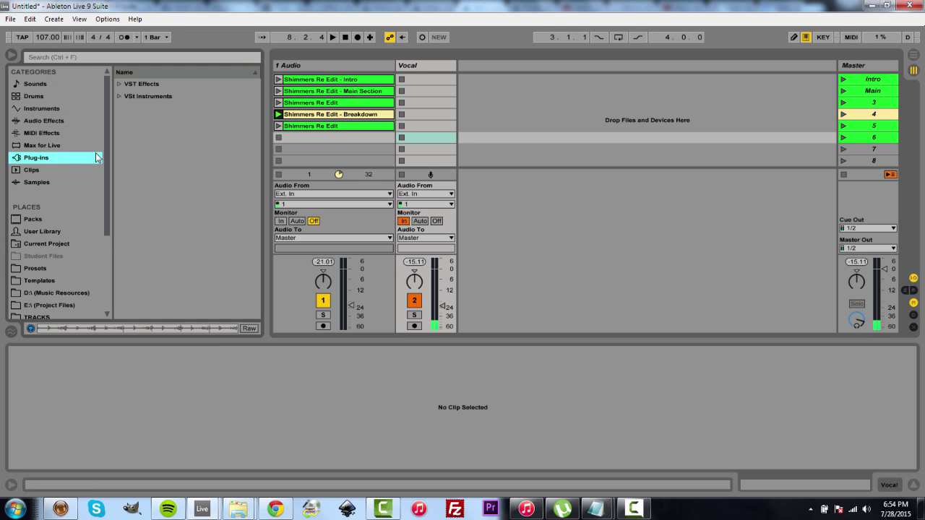
pyautogui.click(65, 121)
pyautogui.scroll(-5, 191, 213)
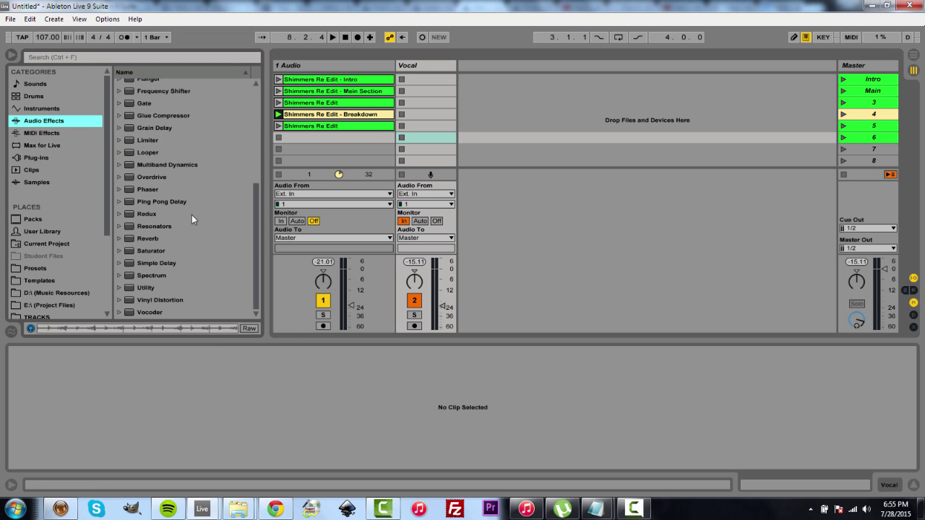
pyautogui.moveTo(124, 240); pyautogui.dragTo(408, 108)
# Step: Set Reverb decay to 1.17 s and Dry/Wet 100%, adjust Vocal volume, then mute it
pyautogui.moveTo(185, 453); pyautogui.dragTo(184, 469)
pyautogui.moveTo(440, 307); pyautogui.dragTo(440, 294)
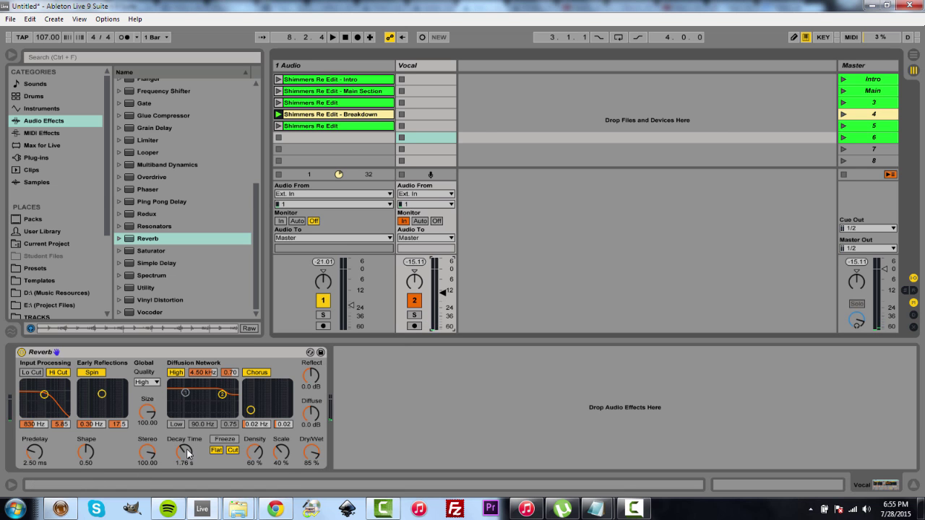
pyautogui.moveTo(184, 453); pyautogui.dragTo(185, 462)
pyautogui.moveTo(311, 453); pyautogui.dragTo(310, 443)
pyautogui.moveTo(442, 292); pyautogui.dragTo(442, 291)
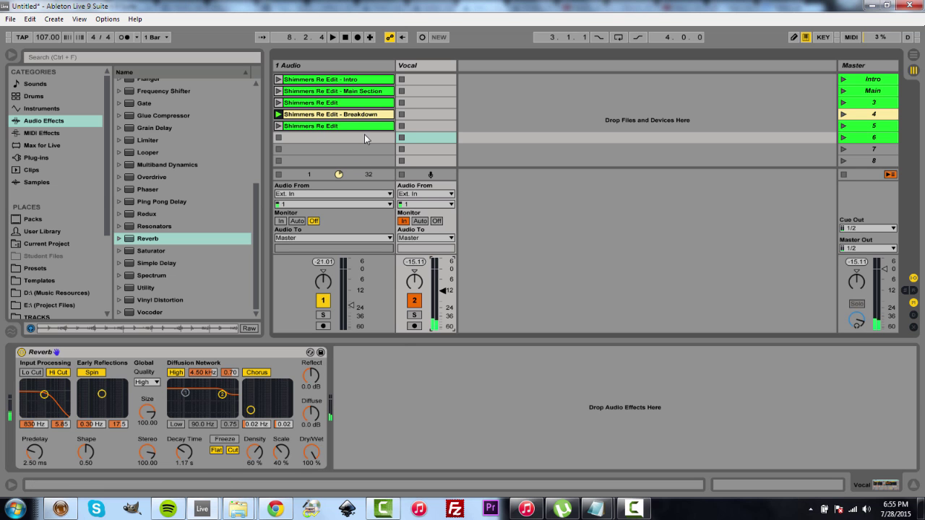
pyautogui.click(411, 301)
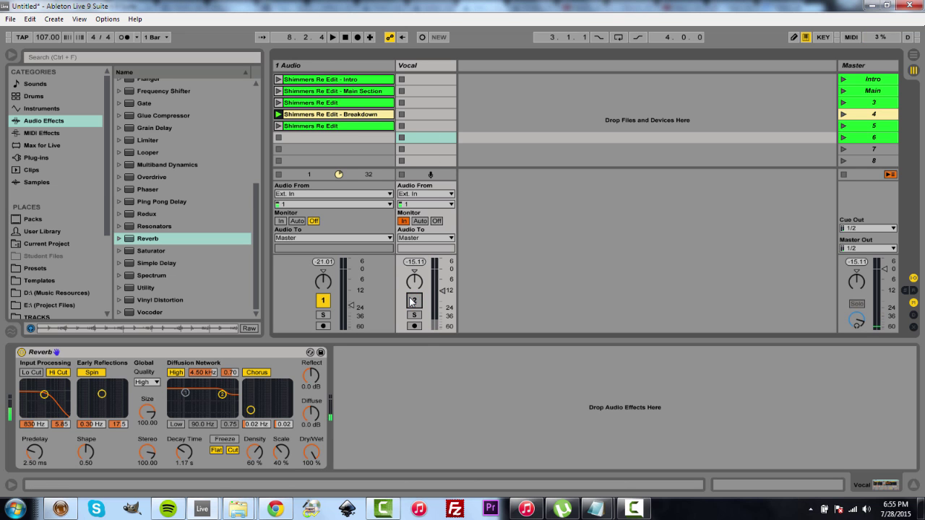
# Step: Revisit the Vocal track's Reverb, then select empty clip slots on 1 Audio
pyautogui.click(333, 66)
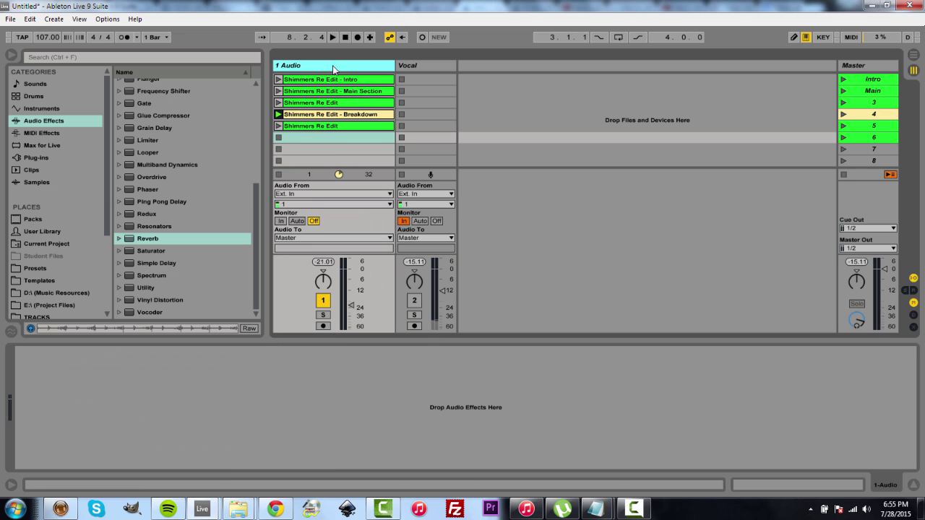
pyautogui.click(413, 67)
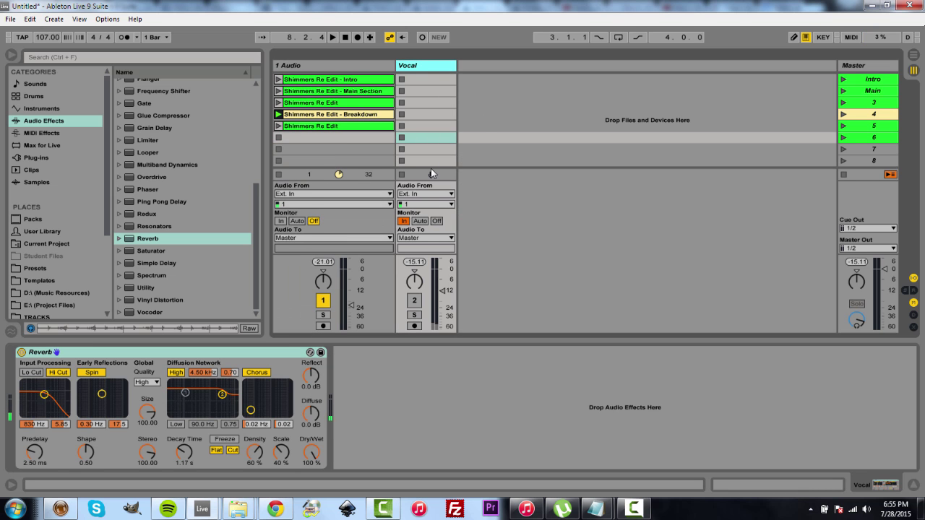
pyautogui.click(342, 370)
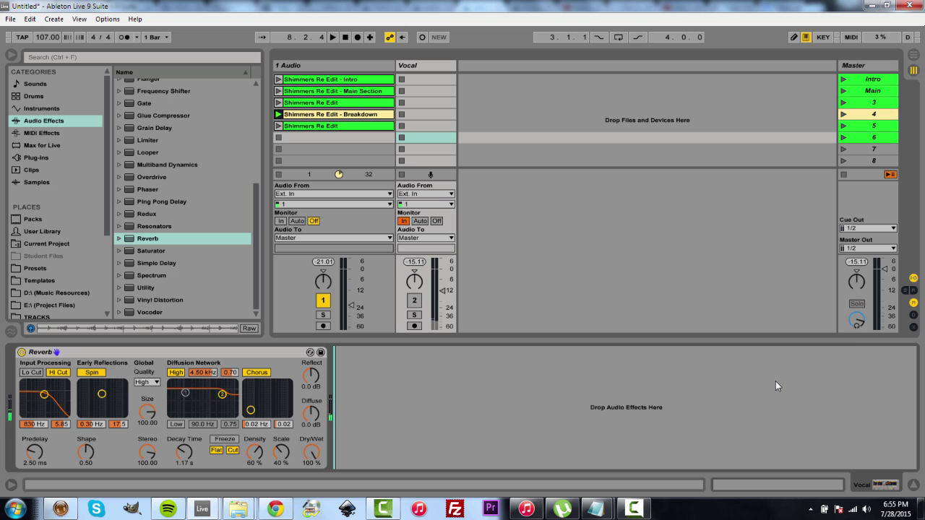
pyautogui.click(356, 150)
pyautogui.click(358, 159)
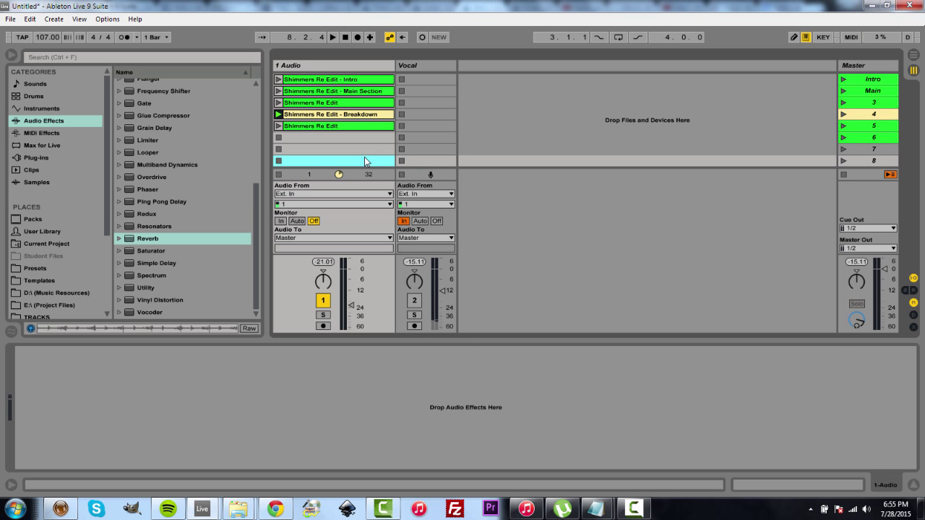
# Step: Insert a new audio track and name it Click
pyautogui.click(485, 81)
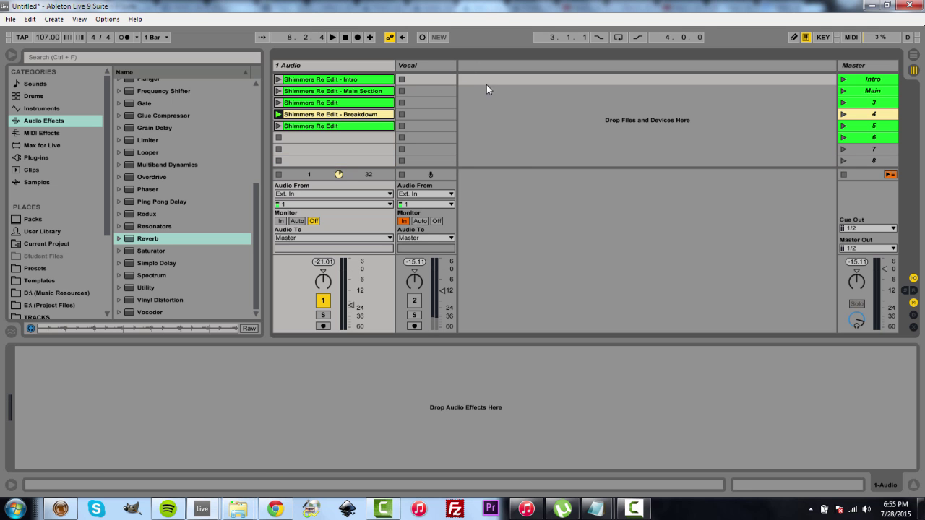
pyautogui.rightClick(486, 91)
pyautogui.click(567, 99)
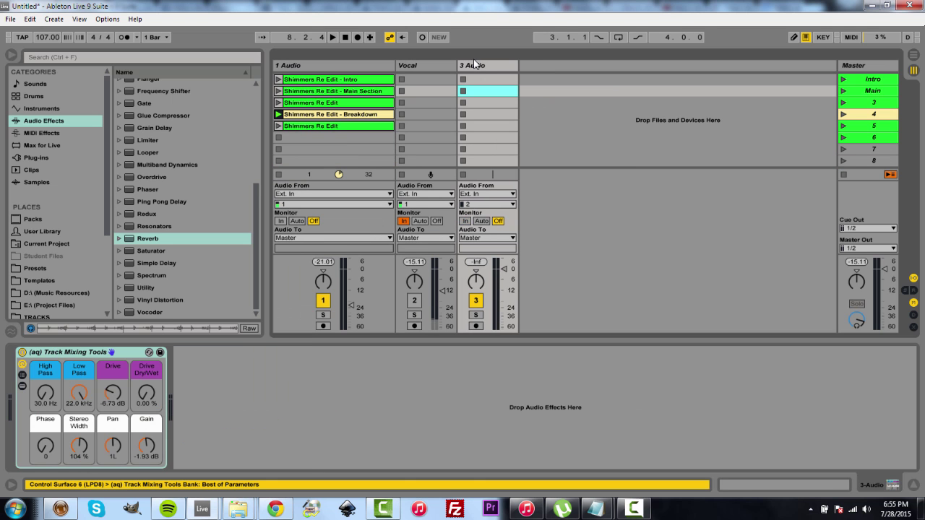
pyautogui.click(474, 63)
pyautogui.hotkey('ctrl', 'r')
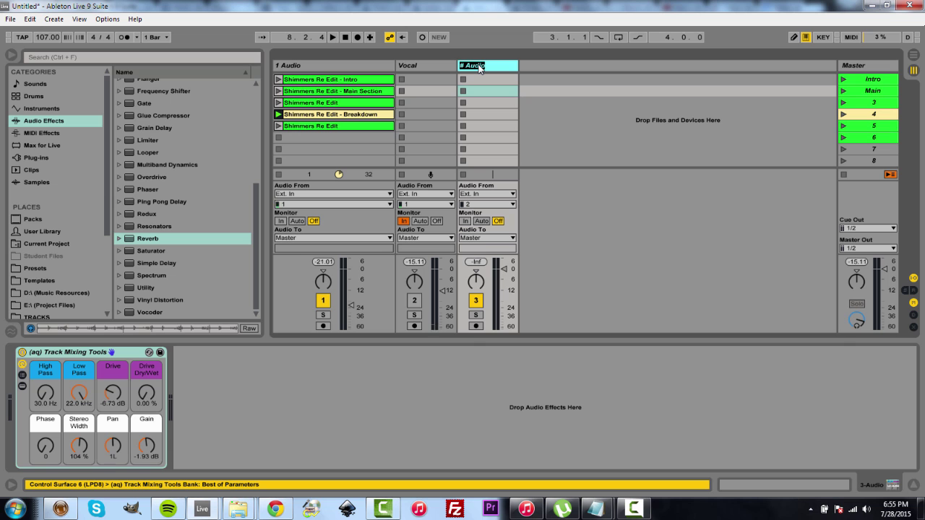
pyautogui.write('Click')
pyautogui.press('Return')
pyautogui.press('Down')
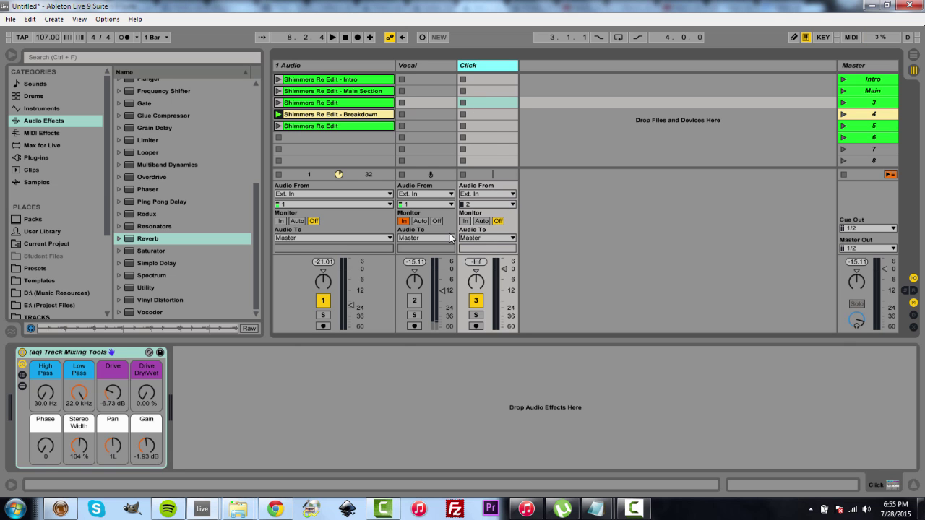
# Step: Route the Click track's output to Master
pyautogui.click(486, 238)
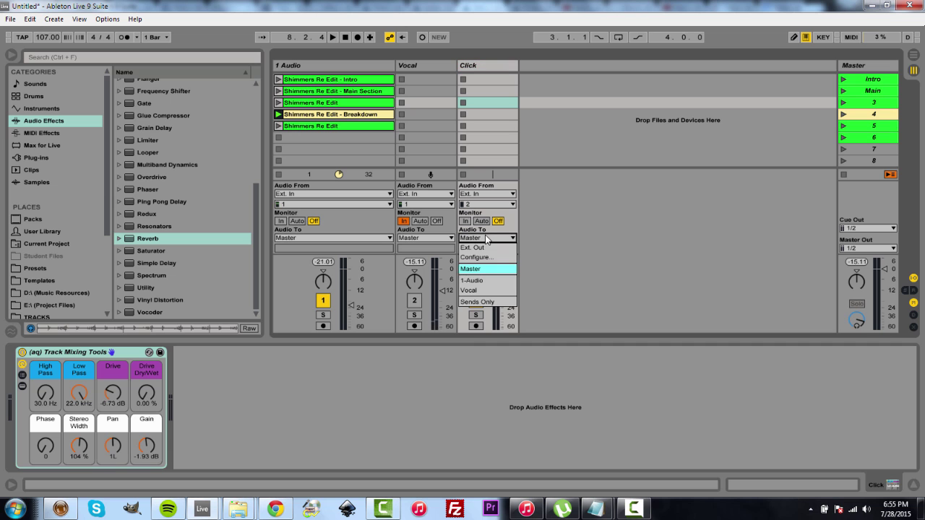
pyautogui.click(484, 248)
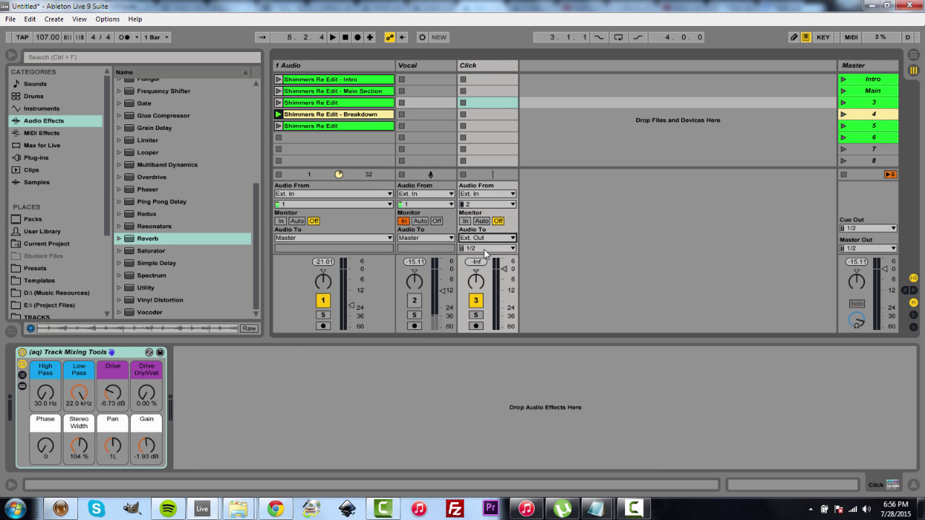
pyautogui.click(484, 249)
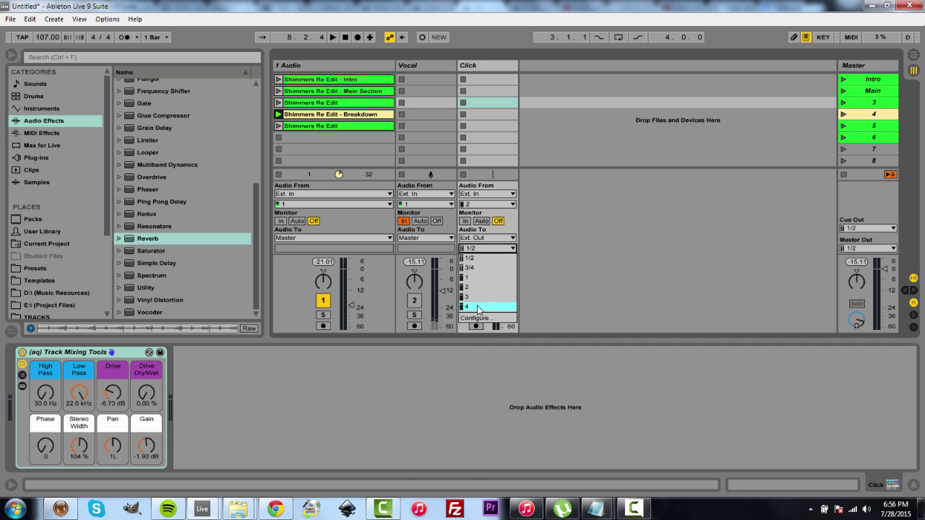
pyautogui.click(470, 267)
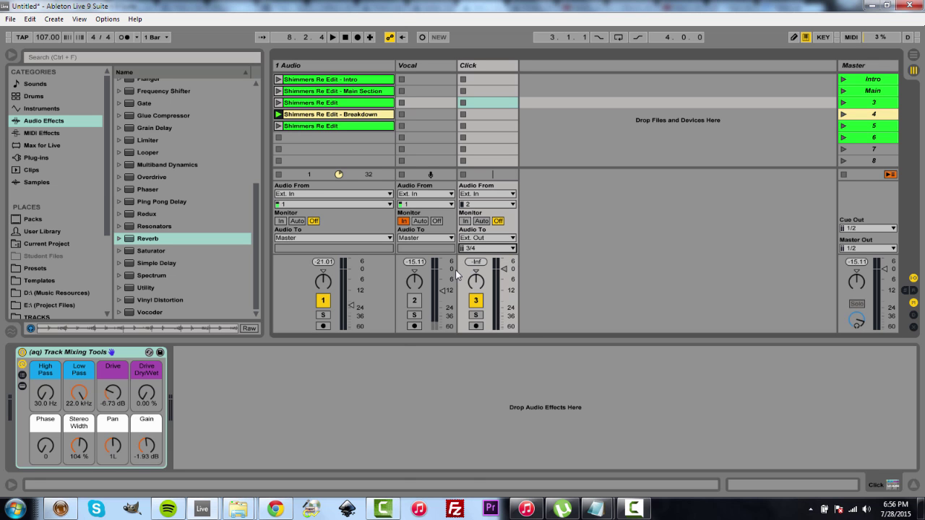
pyautogui.click(485, 247)
pyautogui.click(483, 238)
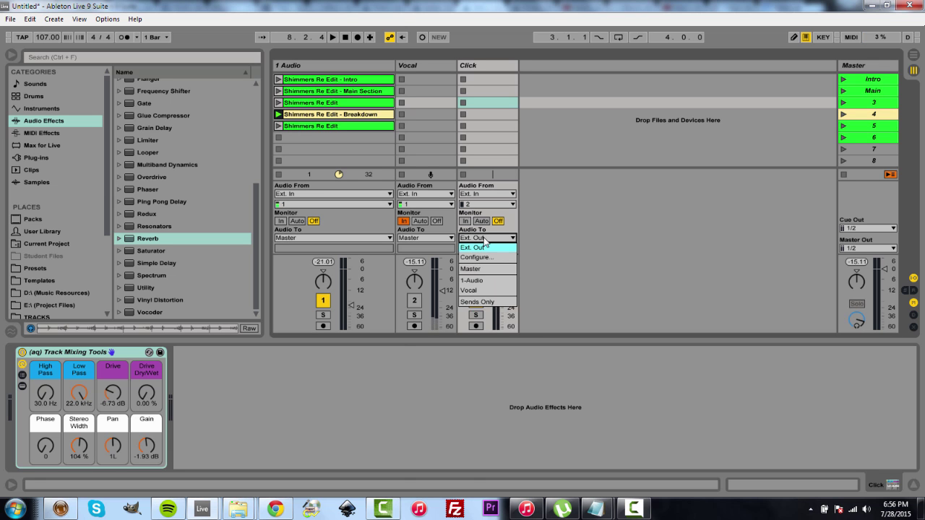
pyautogui.click(480, 268)
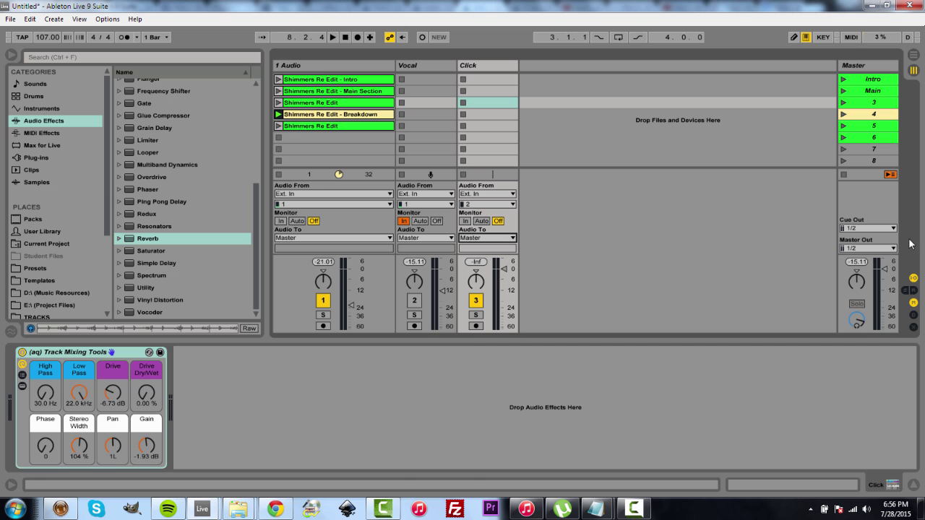
# Step: Set Cue Out to 3/4, switch Solo to Cue, and cue the Click track to headphones
pyautogui.click(881, 228)
pyautogui.click(872, 248)
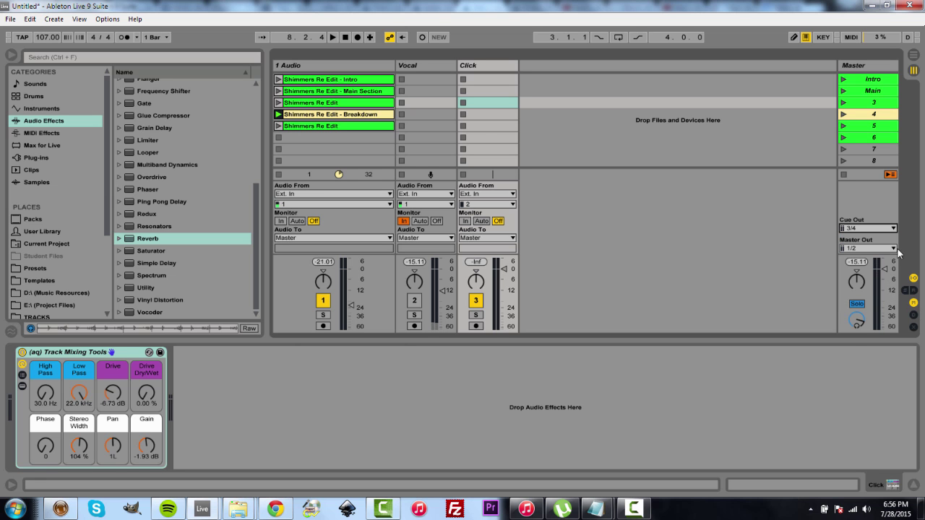
pyautogui.click(857, 305)
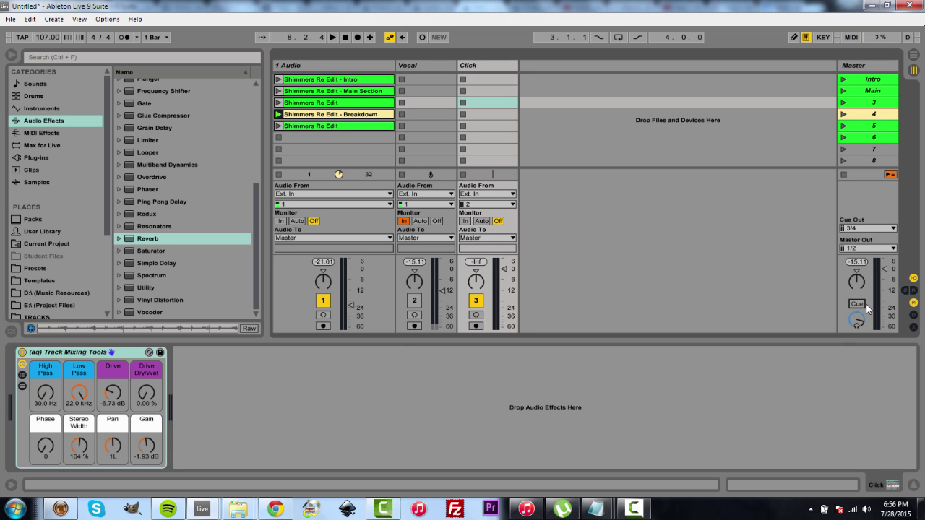
pyautogui.click(475, 315)
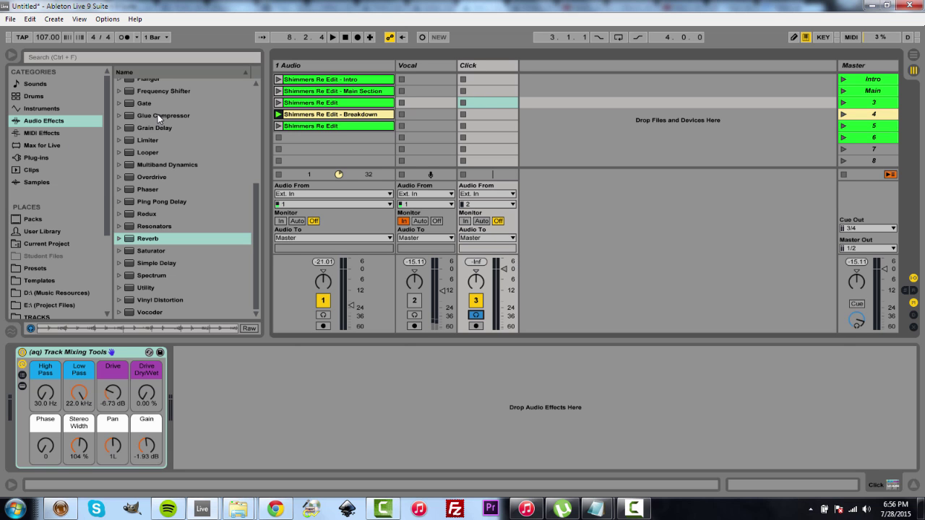
pyautogui.scroll(3, 157, 113)
# Step: Search the browser for 'click' and add the Piano & Keys Clicky preset as a new MIDI track
pyautogui.click(65, 134)
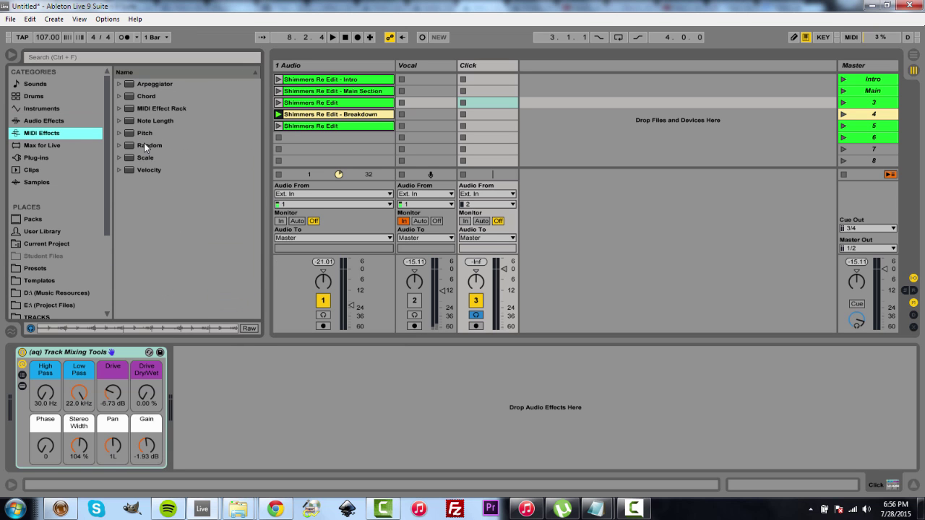
pyautogui.click(68, 109)
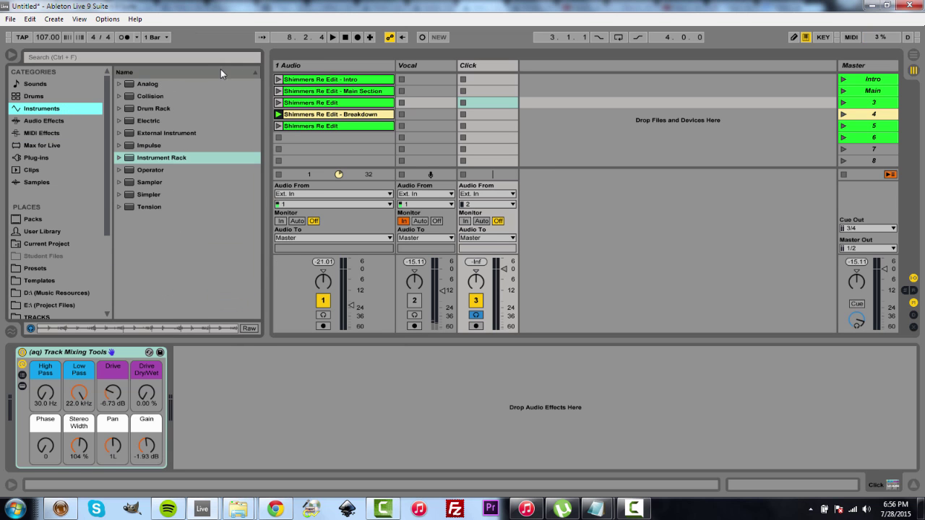
pyautogui.click(120, 169)
pyautogui.click(128, 60)
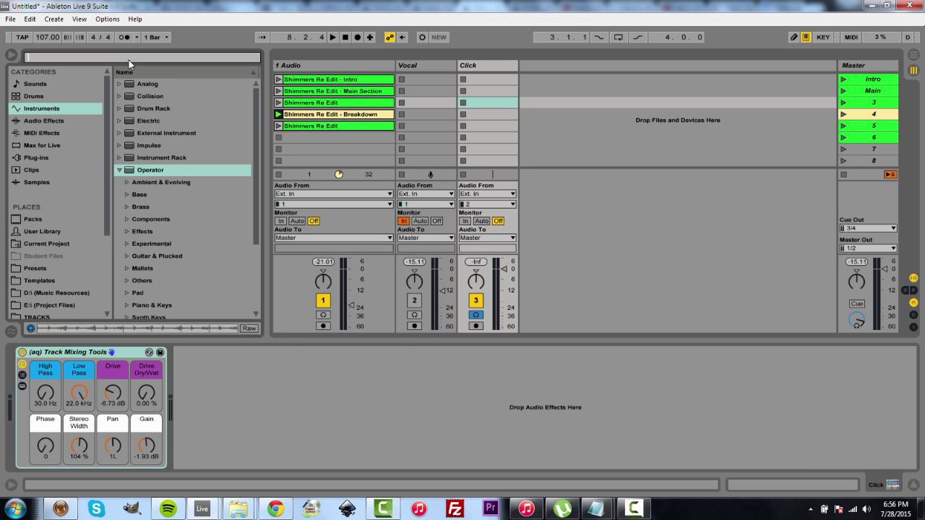
pyautogui.write('click')
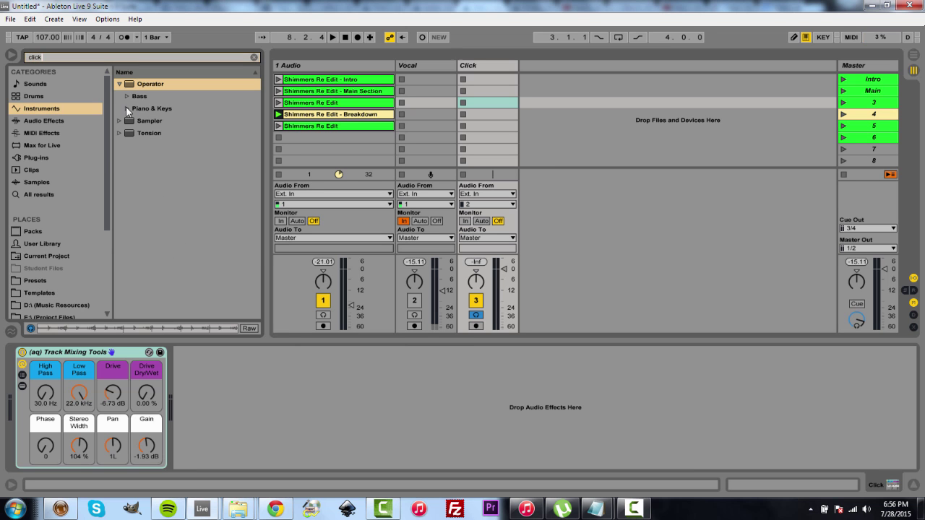
pyautogui.click(126, 109)
pyautogui.moveTo(166, 121); pyautogui.dragTo(581, 105)
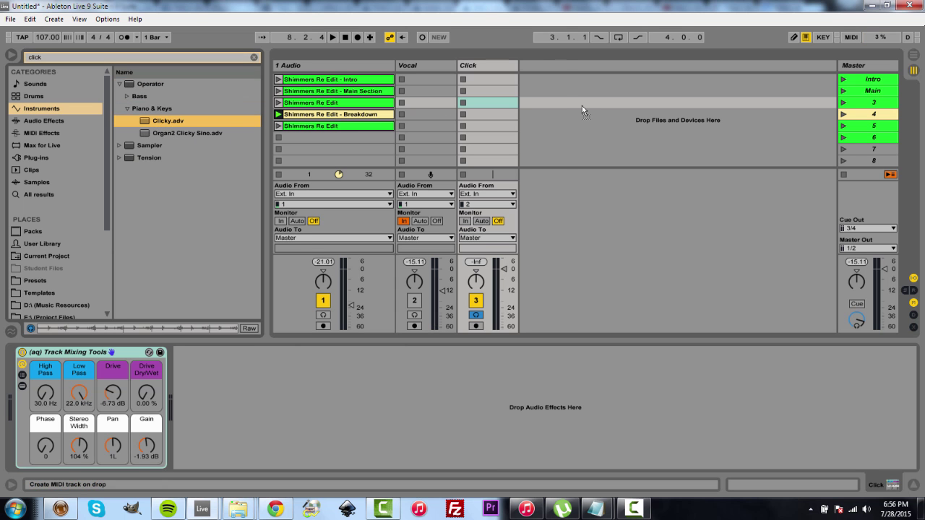
# Step: Delete the old Click track, cue Clicky to headphones and pull its volume to -inf
pyautogui.click(490, 64)
pyautogui.press('Delete')
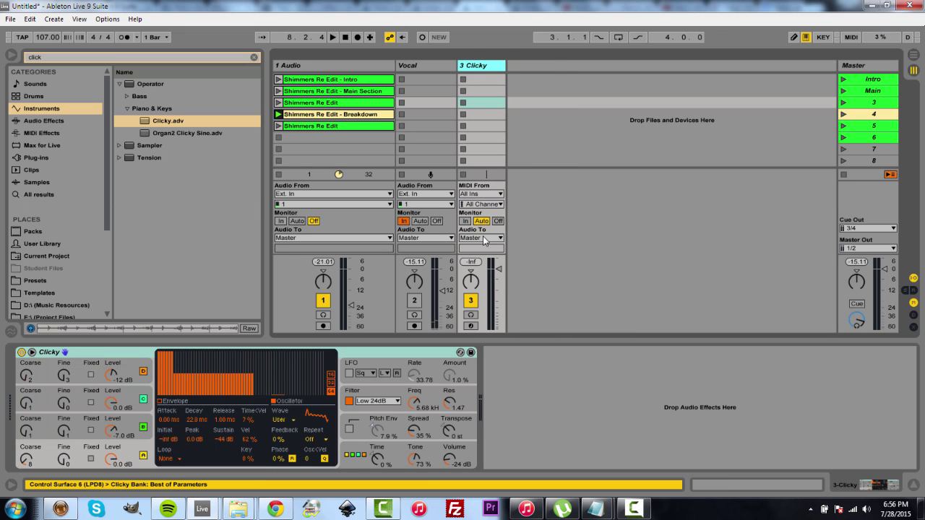
pyautogui.click(471, 315)
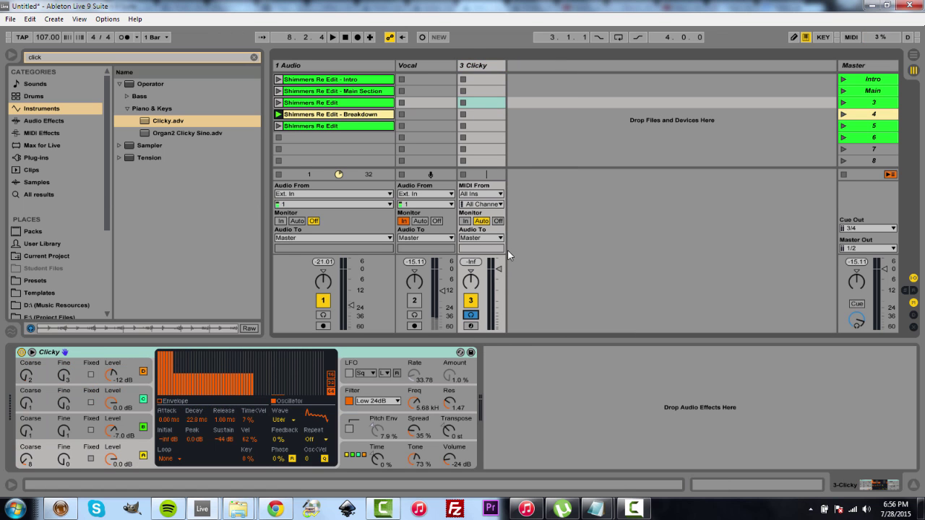
pyautogui.moveTo(498, 268); pyautogui.dragTo(498, 328)
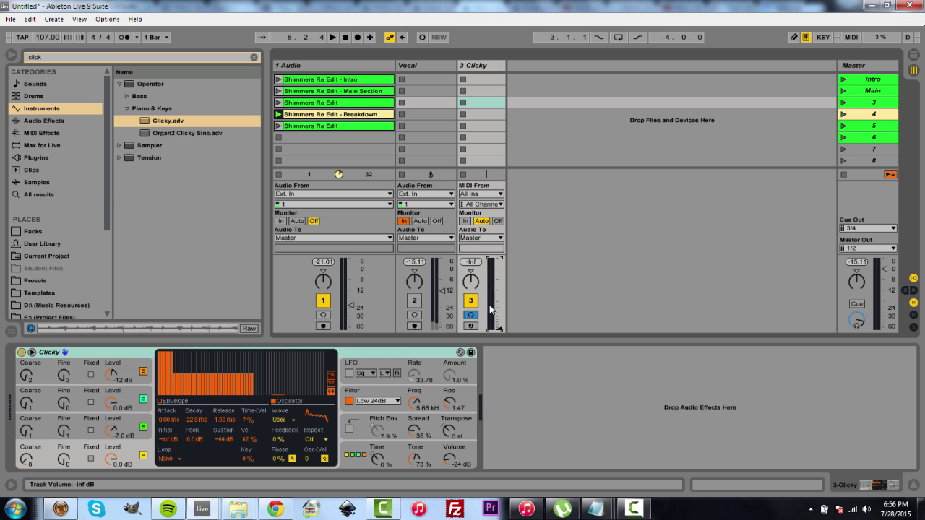
# Step: Arm the Clicky track for recording and raise its fader from silence
pyautogui.click(475, 102)
pyautogui.click(471, 326)
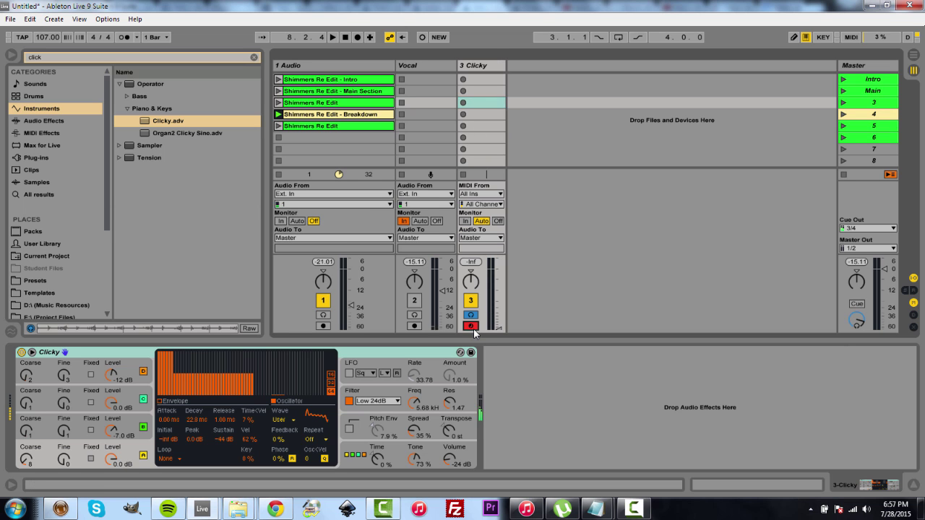
pyautogui.moveTo(497, 326); pyautogui.dragTo(498, 282)
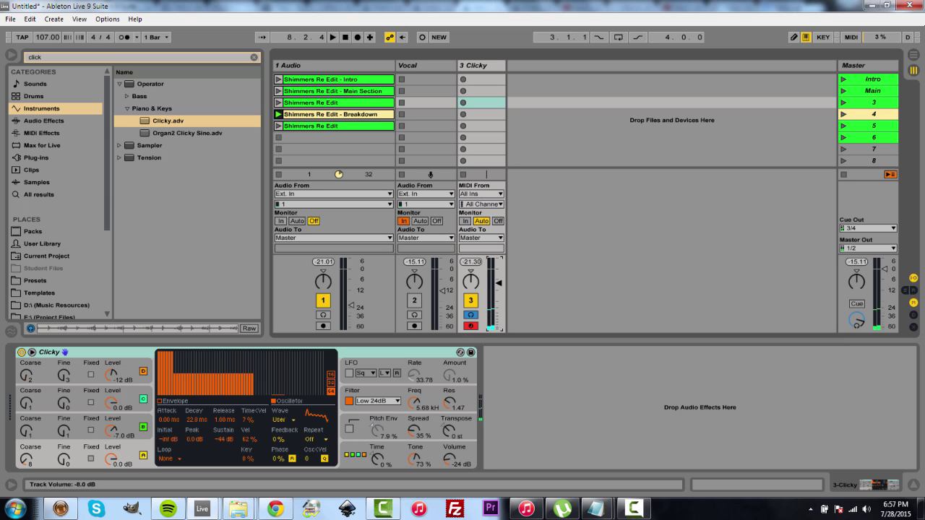
# Step: Switch off Operator oscillators A, C and D, keep only B on, and set volume to -1.2 dB
pyautogui.click(143, 426)
pyautogui.click(143, 400)
pyautogui.click(143, 371)
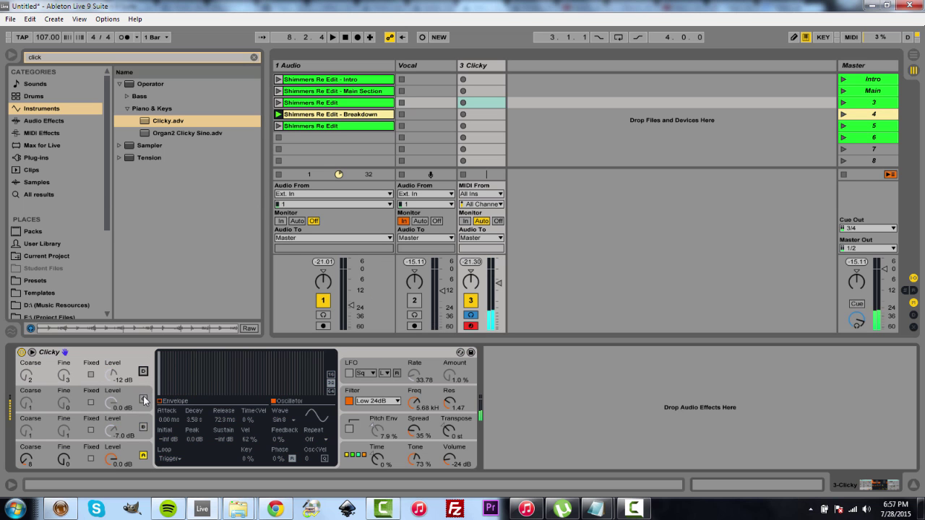
pyautogui.click(143, 427)
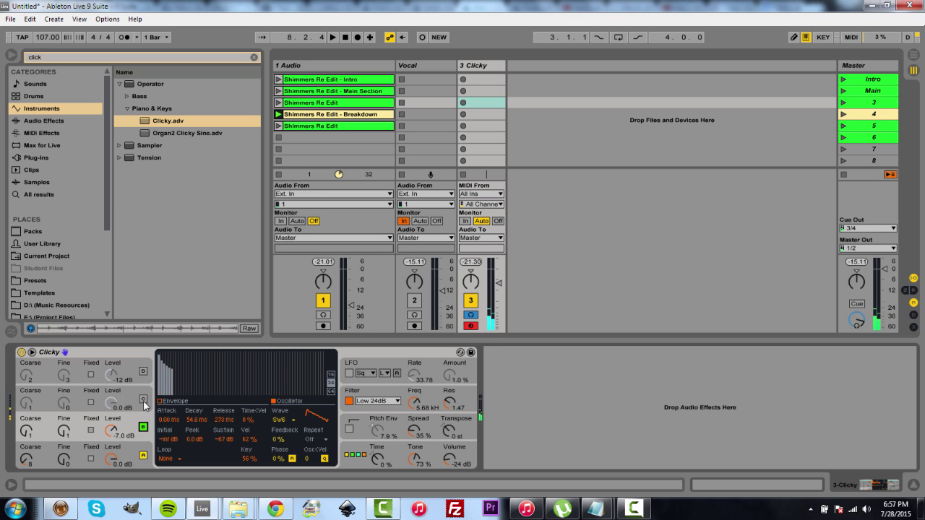
pyautogui.click(143, 455)
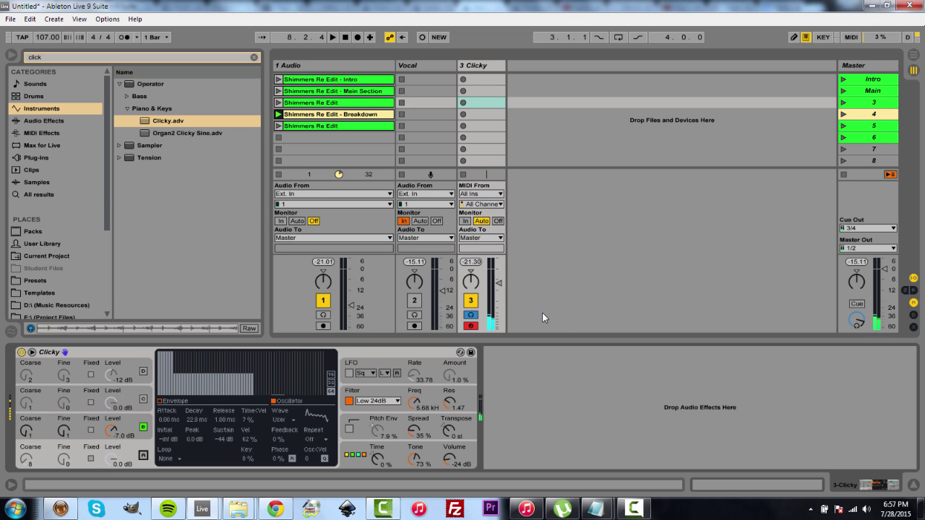
pyautogui.moveTo(496, 292); pyautogui.dragTo(495, 279)
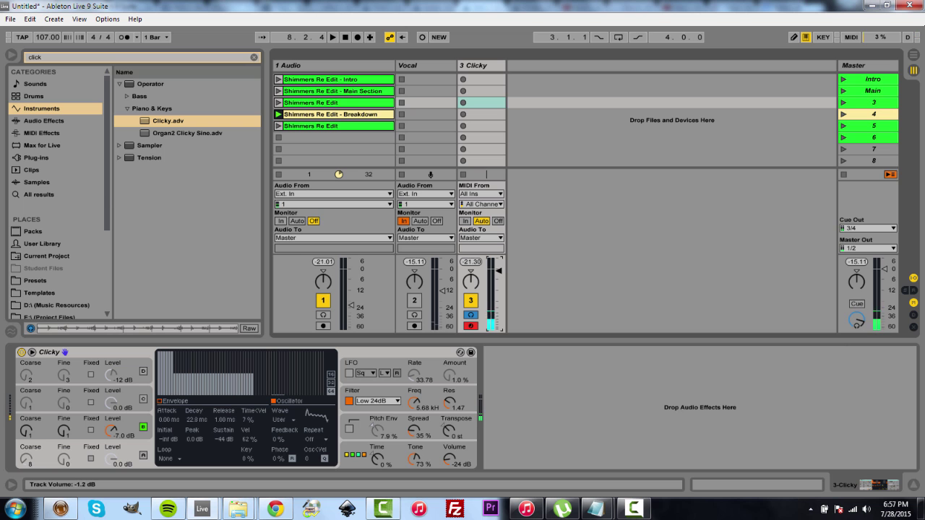
# Step: Create a scene 4 Clicky clip with D3 notes at 1.1, 1.2, 1.3, 1.4 and launch it
pyautogui.doubleClick(478, 113)
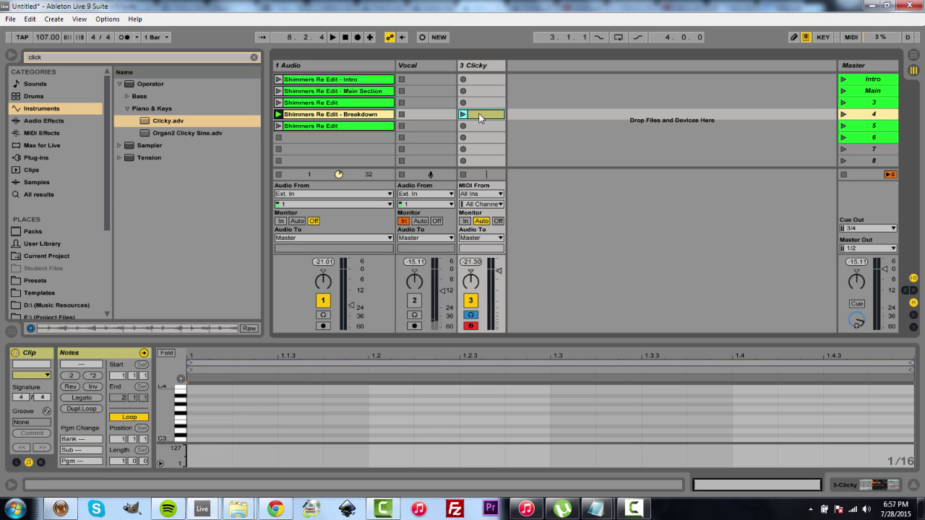
pyautogui.doubleClick(196, 430)
pyautogui.doubleClick(300, 430)
pyautogui.doubleClick(387, 431)
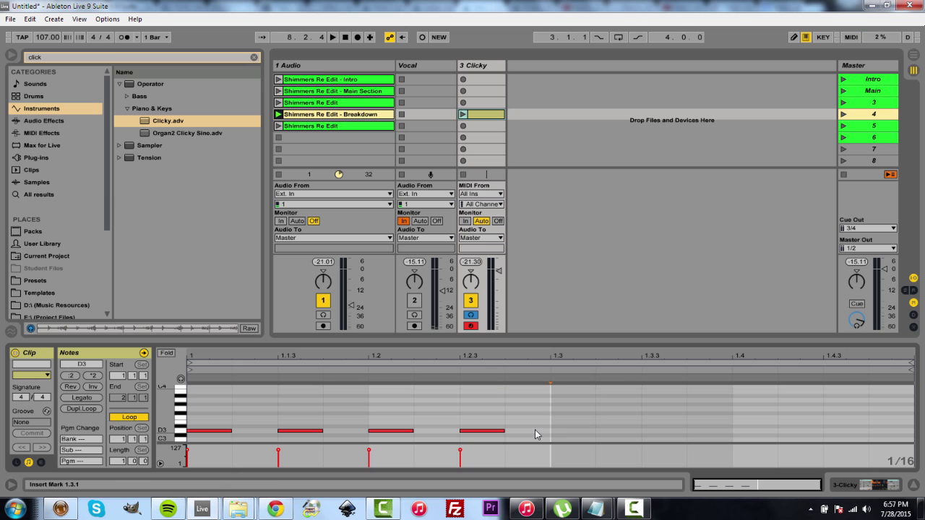
pyautogui.doubleClick(482, 432)
pyautogui.doubleClick(299, 431)
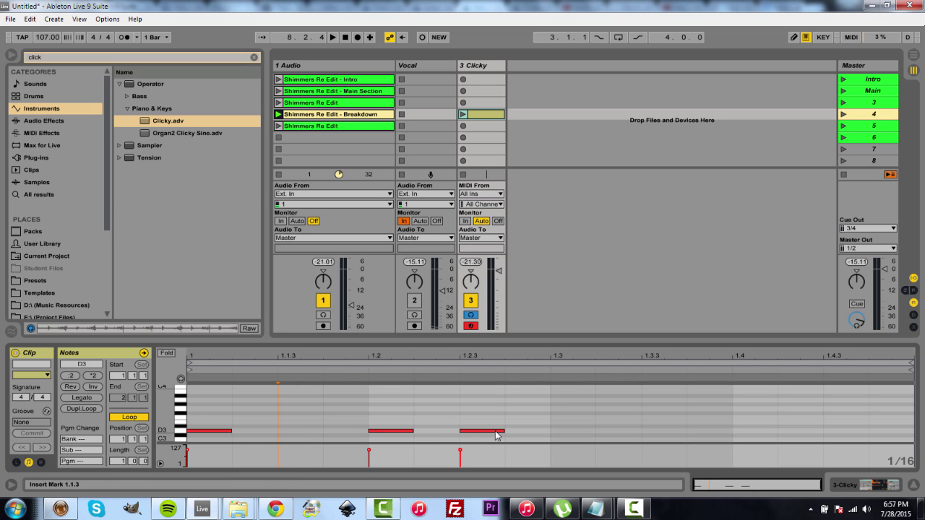
pyautogui.doubleClick(497, 431)
pyautogui.doubleClick(561, 432)
pyautogui.doubleClick(744, 432)
pyautogui.click(463, 114)
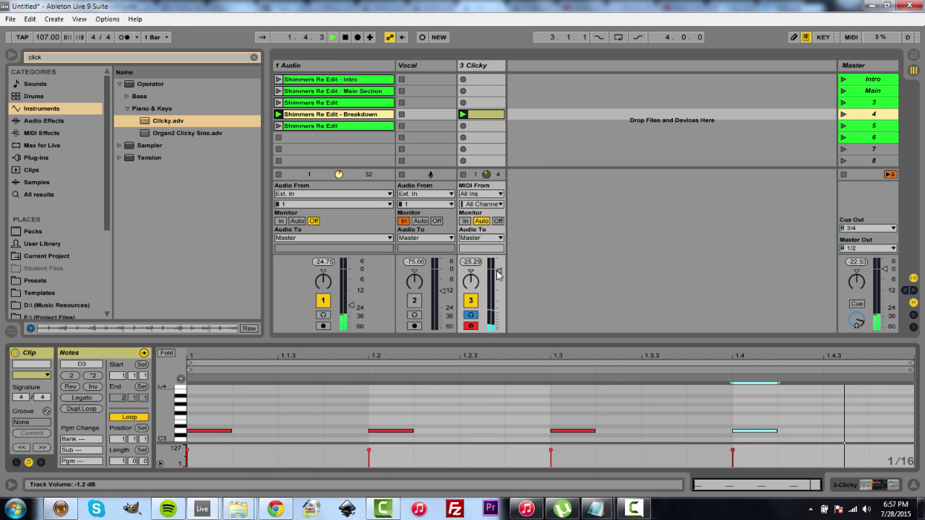
pyautogui.click(492, 325)
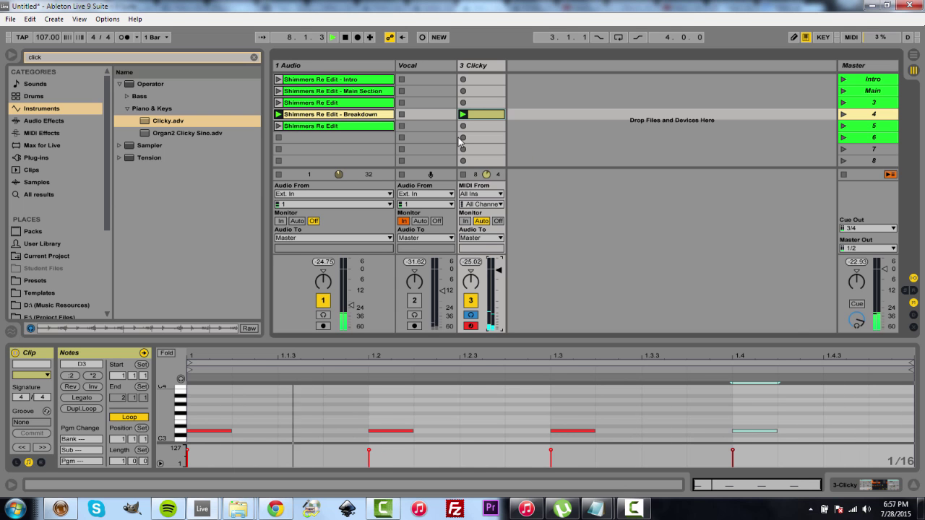
# Step: Launch the fifth Shimmers Re Edit clip and set the Vocal fader to -12.4 dB
pyautogui.click(278, 127)
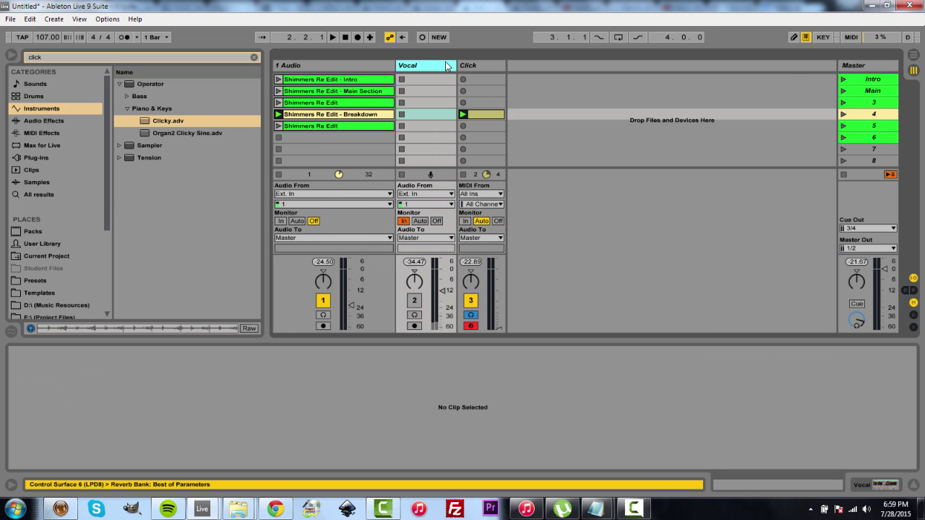
pyautogui.click(415, 302)
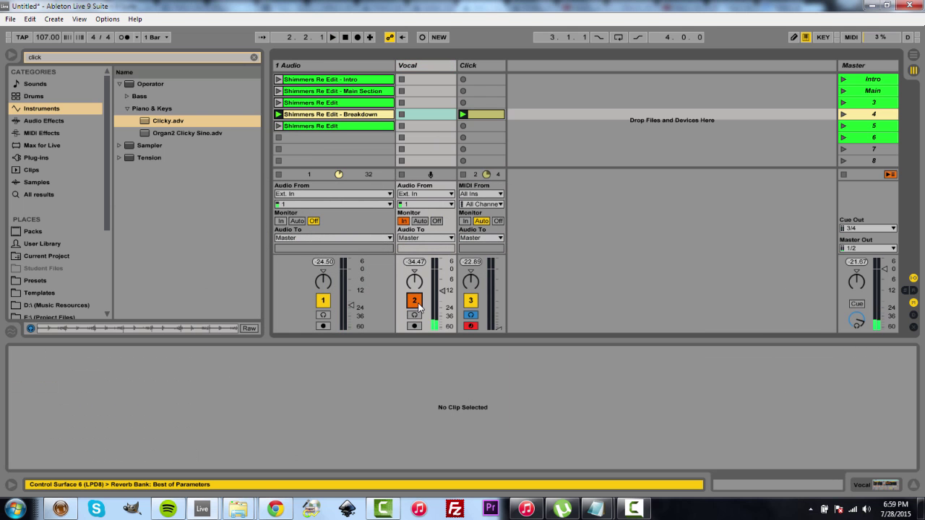
pyautogui.moveTo(442, 290); pyautogui.dragTo(442, 286)
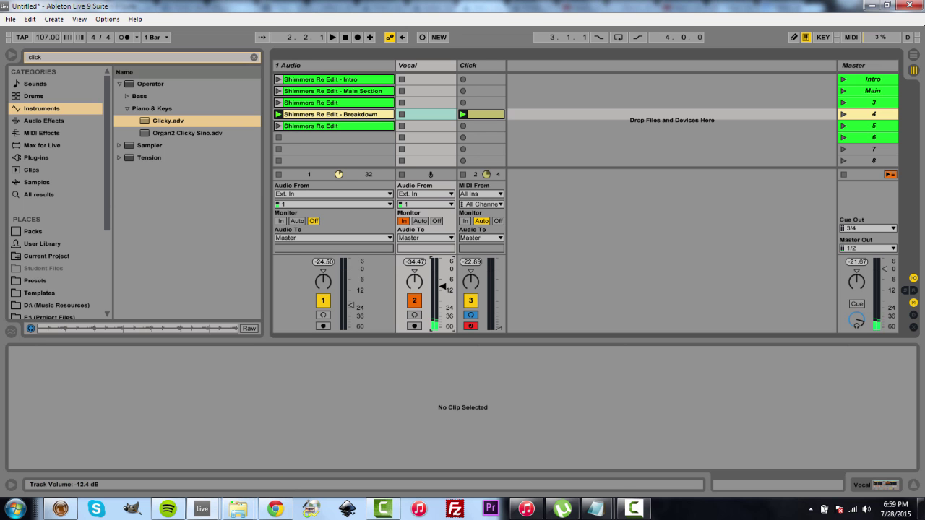